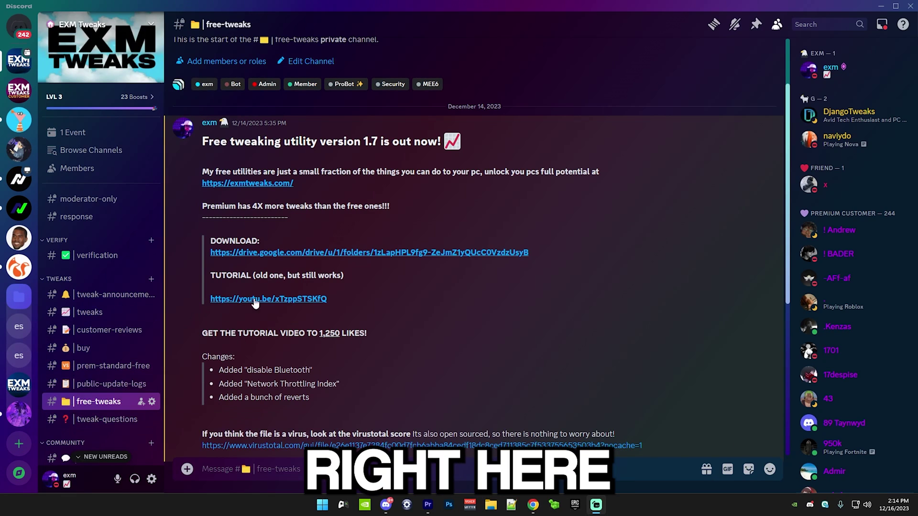
Download Exm Free Utility 1.7.bat from Google Drive, accepting the virus warning and Chrome's unverified-file block
click(234, 253)
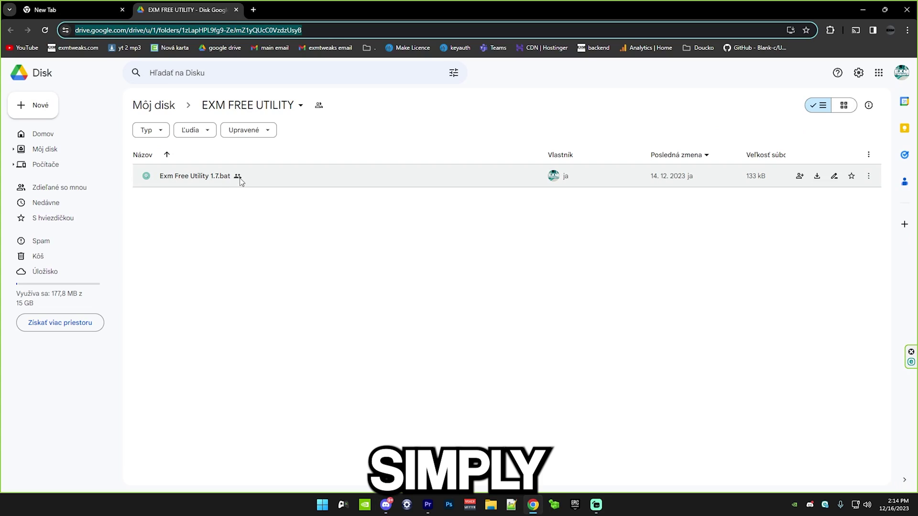
right_click(243, 180)
click(263, 211)
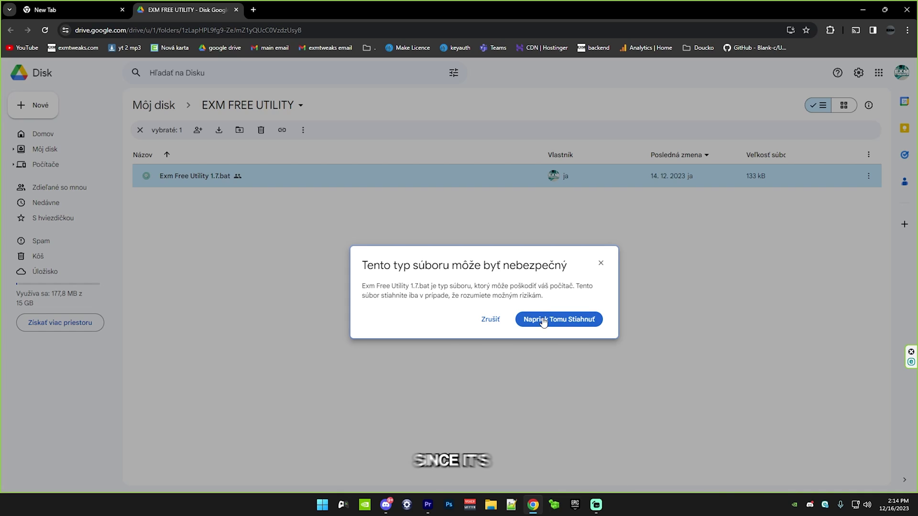
click(548, 325)
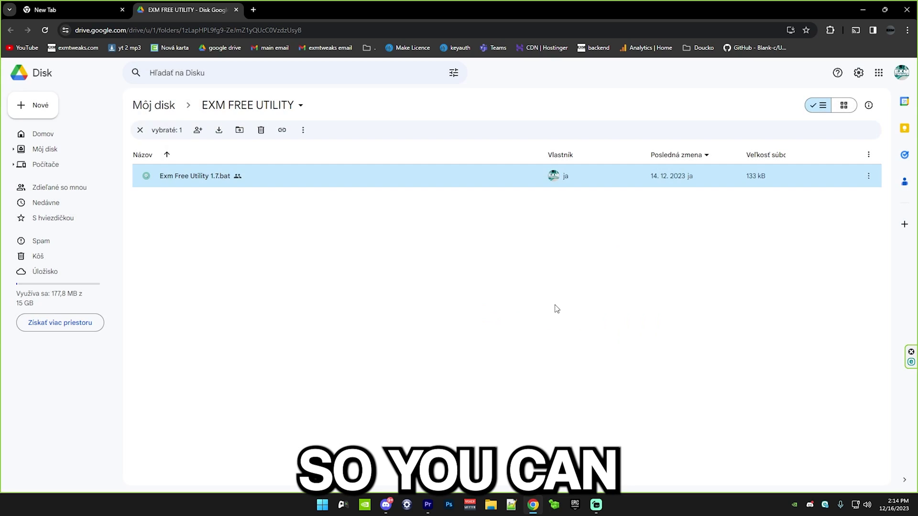
click(775, 72)
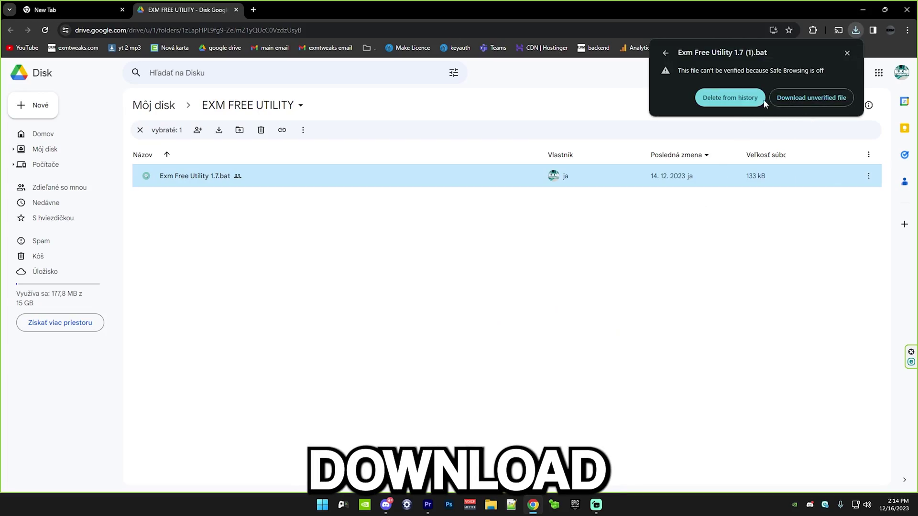
click(812, 96)
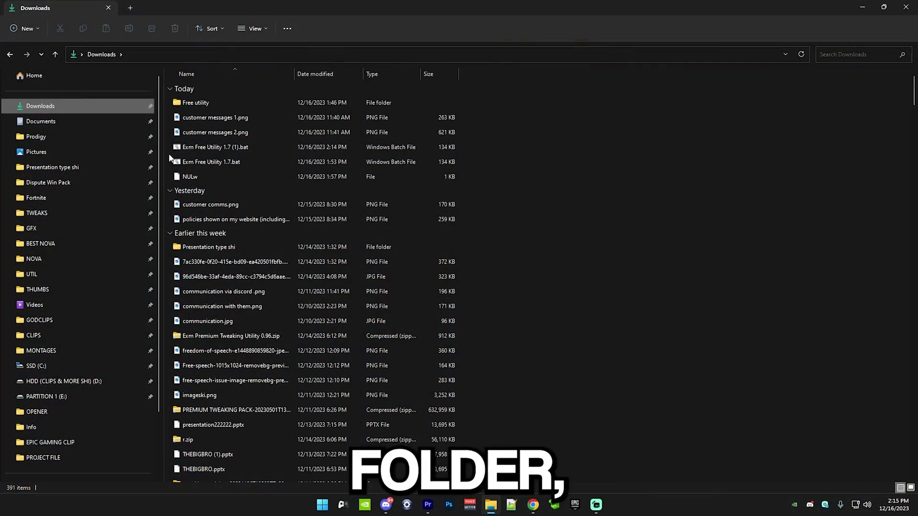
Run Exm Free Utility 1.7.bat as administrator, create a restore point with option 1, continue past the warning
right_click(187, 162)
click(215, 207)
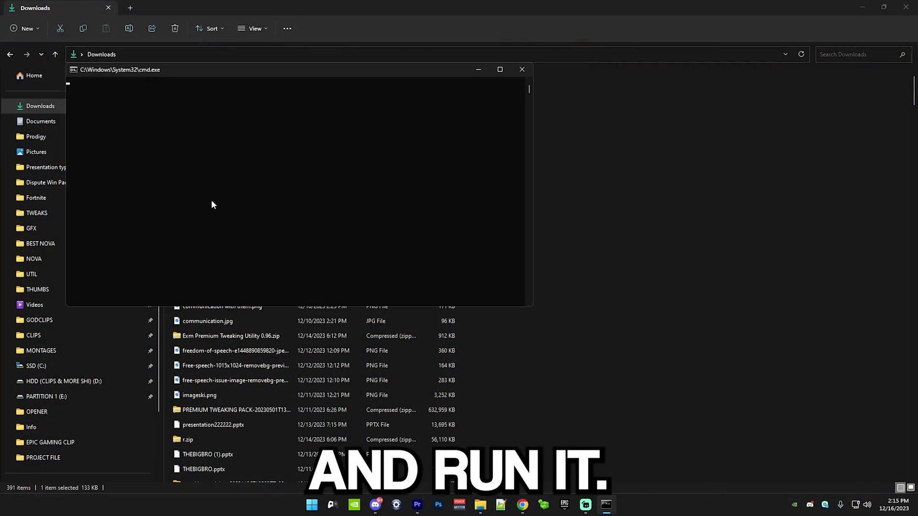
click(500, 69)
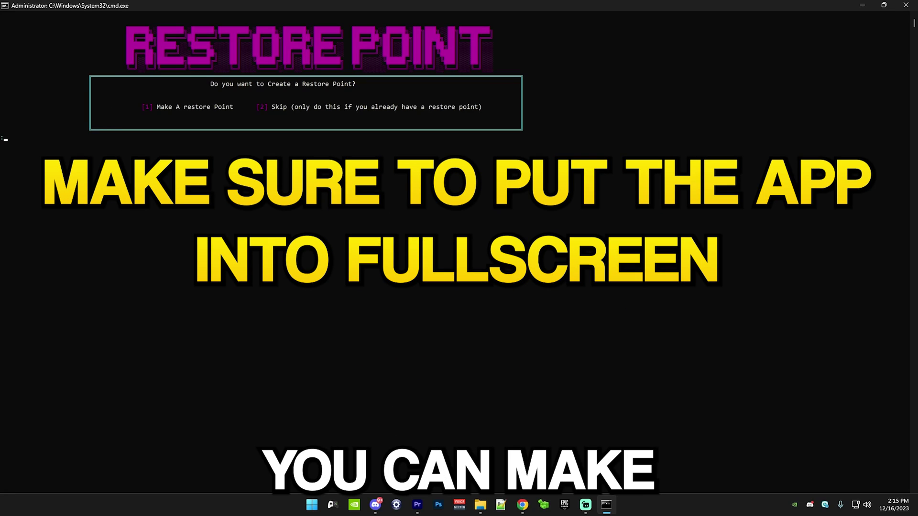
text(1)
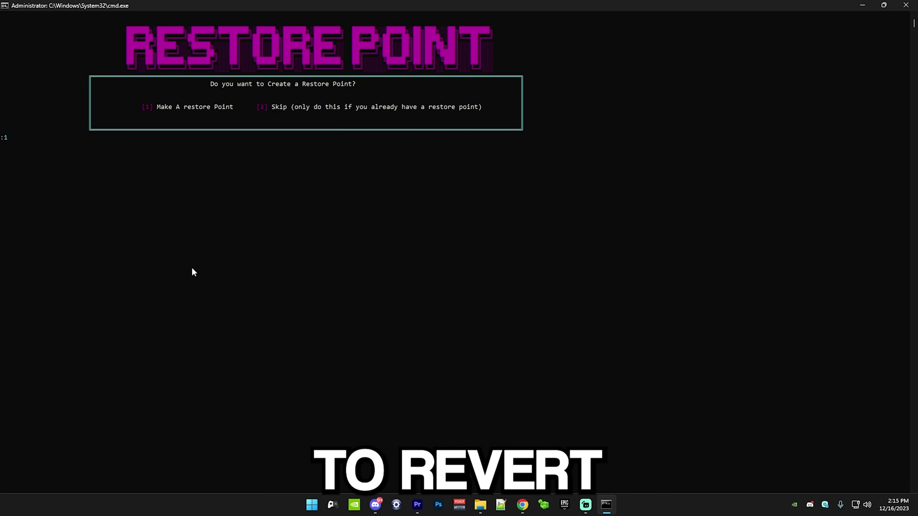
key(Return)
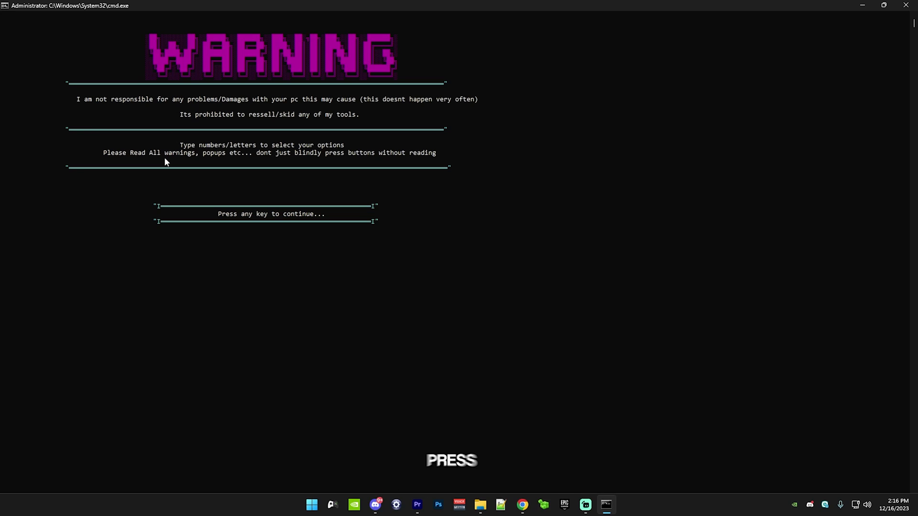
key(Return)
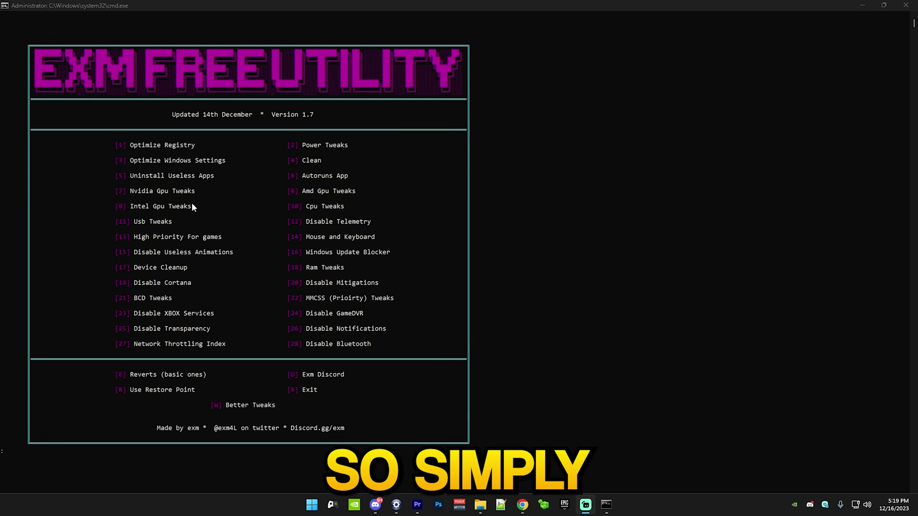
Apply the Optimize Registry tweaks (option 1) and return to the menu
text(1)
key(Return)
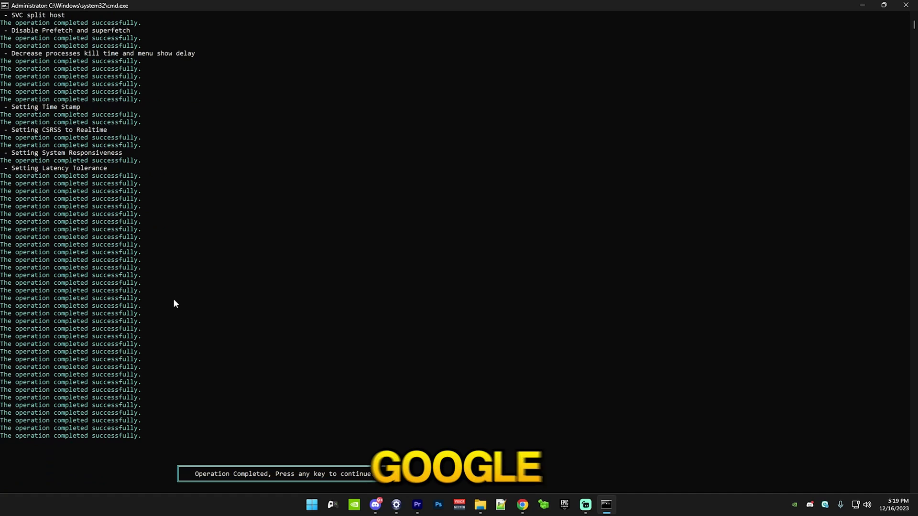
key(Return)
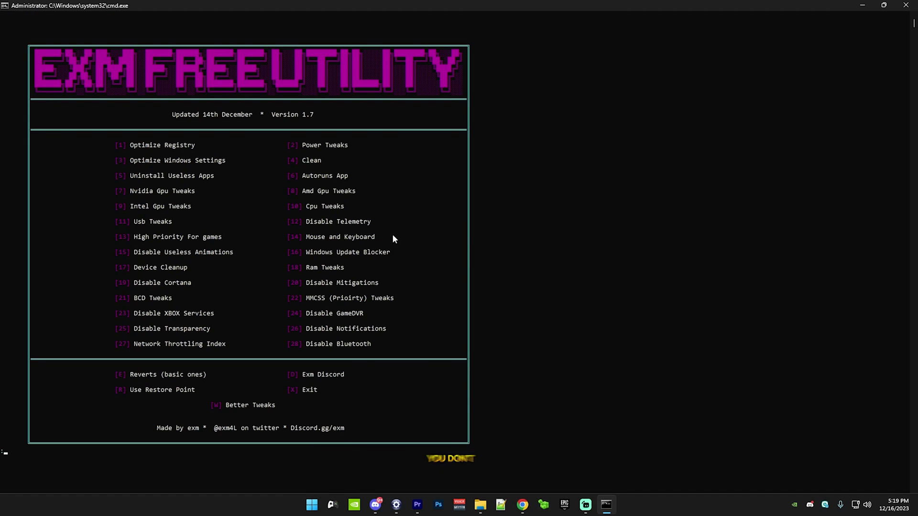
Apply the High Priority For games tweaks (option 13) and return to the main menu
text(13)
key(Return)
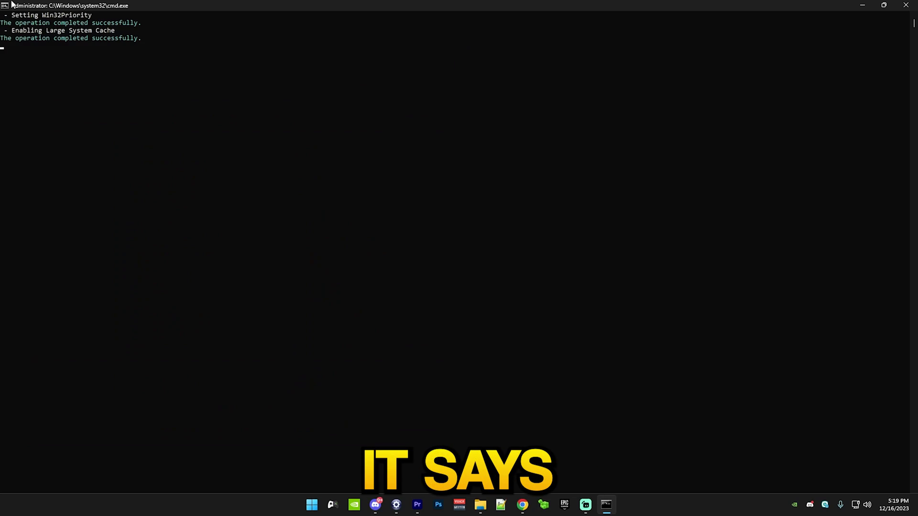
drag(7, 33, 120, 24)
click(127, 29)
click(279, 191)
right_click(275, 194)
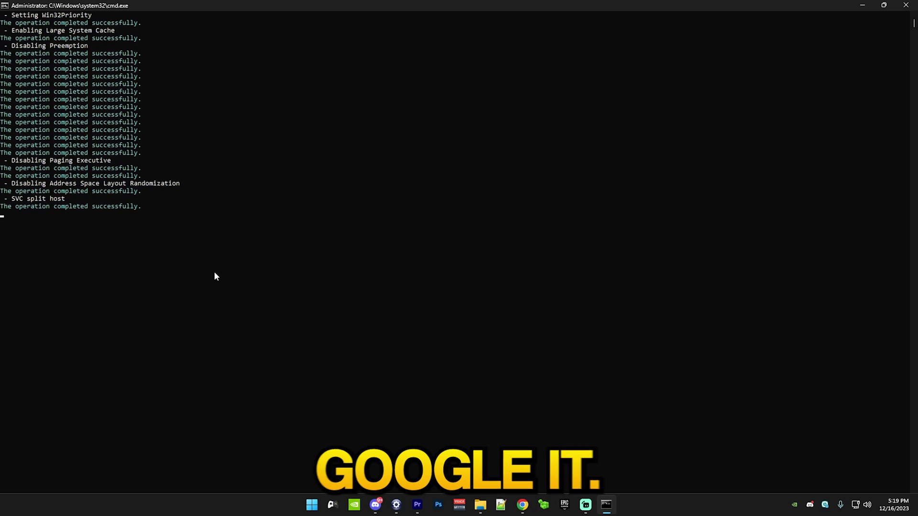
key(Return)
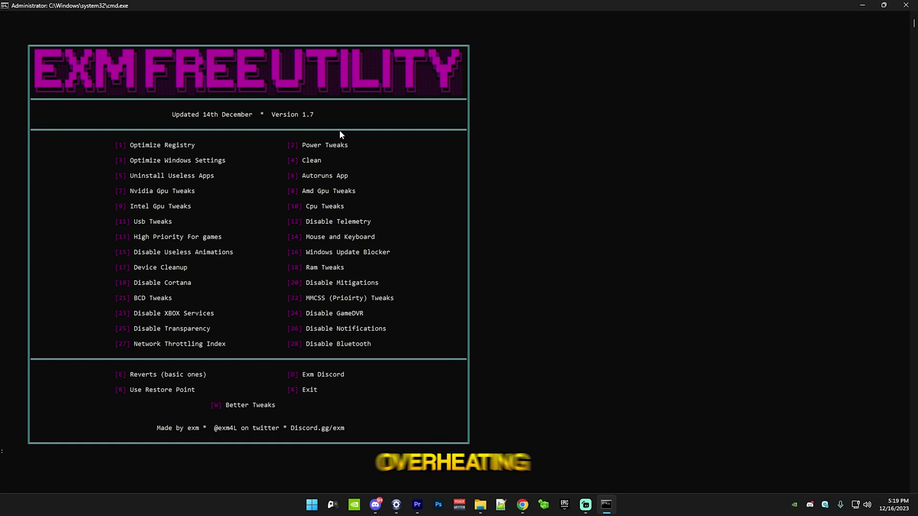
Run Power Tweaks (option 2), keep Exm Premium Power Plan V3 active and delete Exm Free Power Plan v1
text(2)
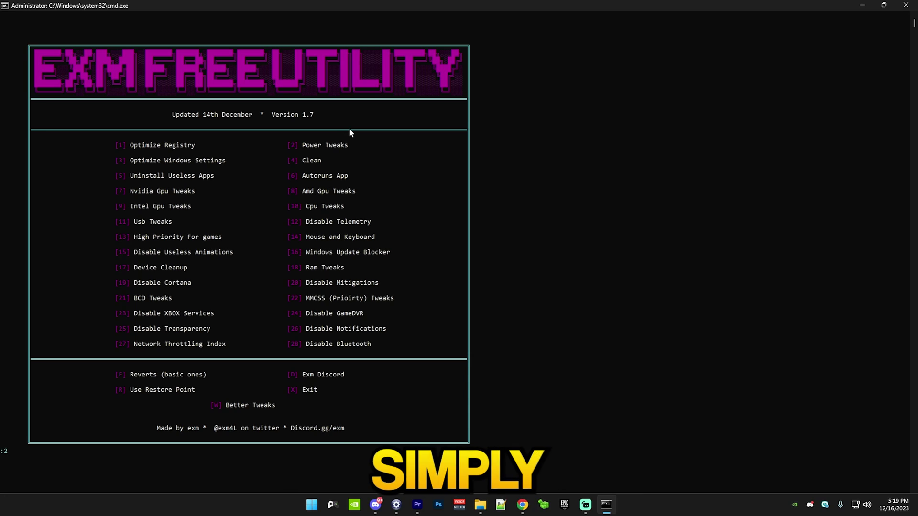
key(Return)
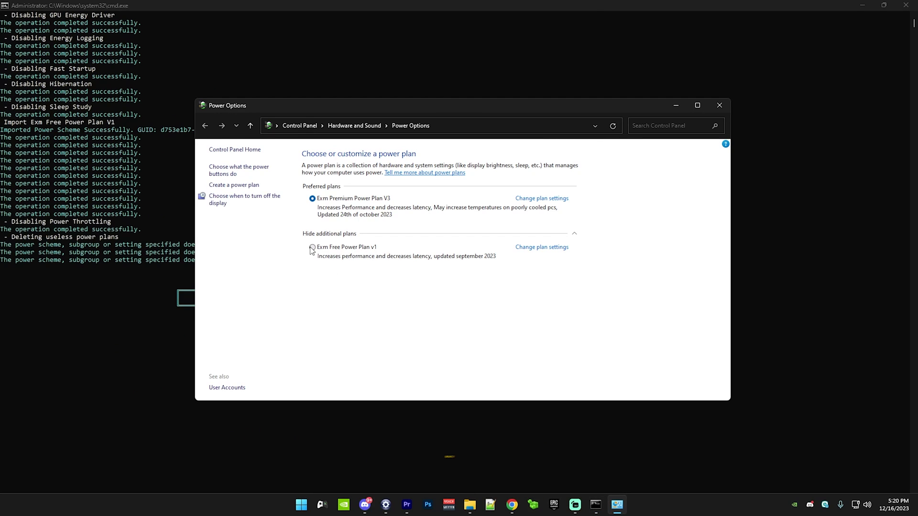
click(312, 247)
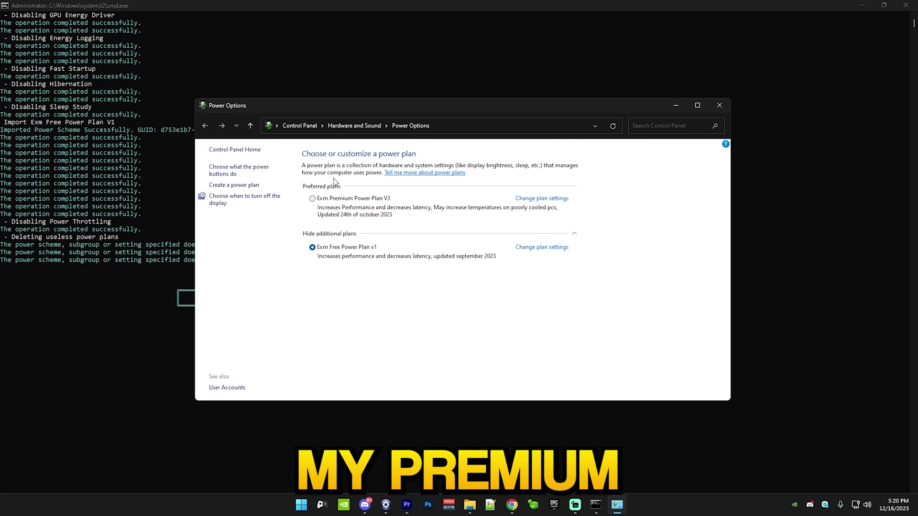
click(312, 198)
click(526, 247)
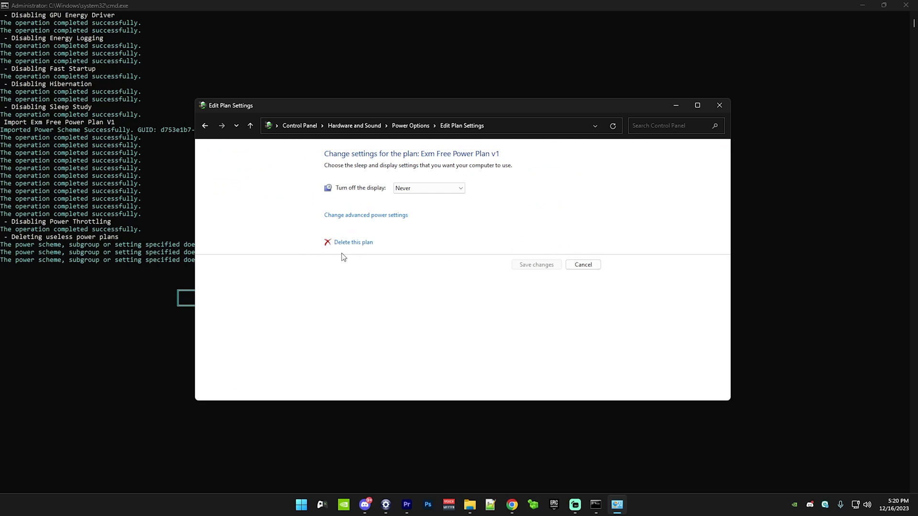
click(347, 242)
click(478, 261)
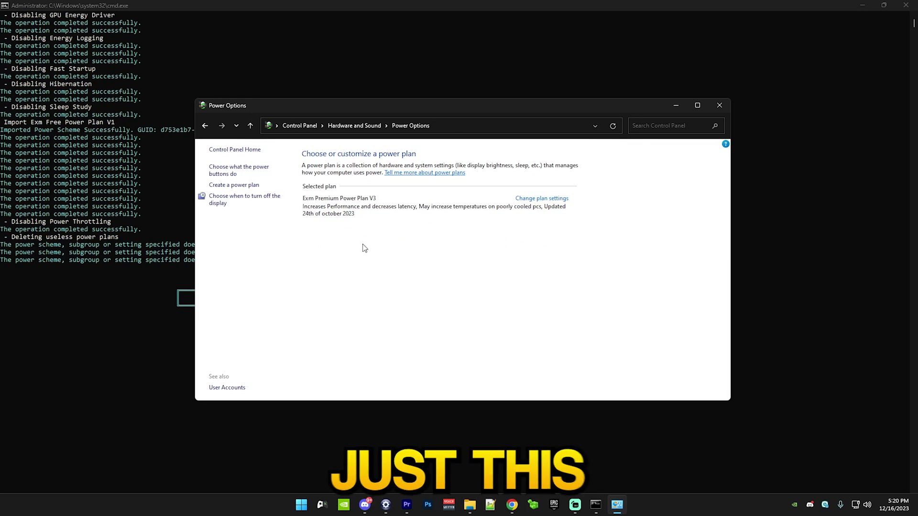
click(720, 105)
key(Return)
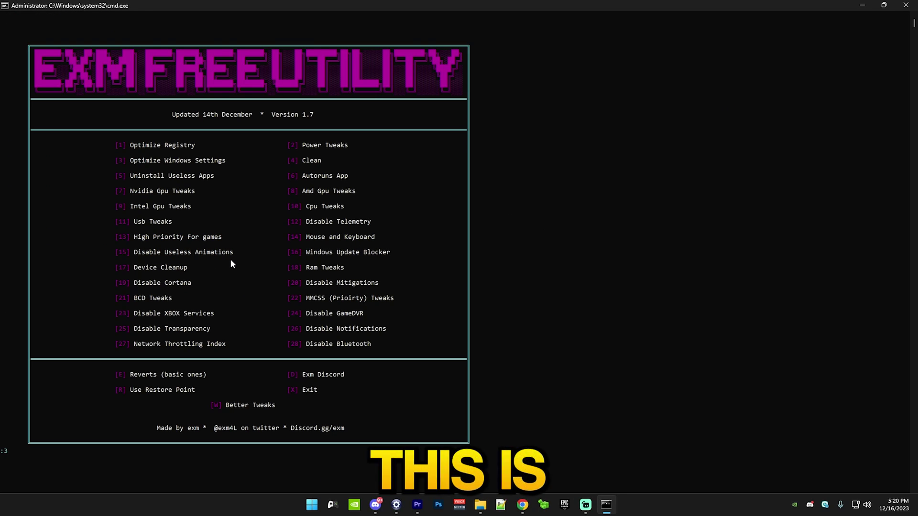
Run the Optimize Windows Settings tweaks, then option 5 to uninstall useless PowerShell app packages
key(Return)
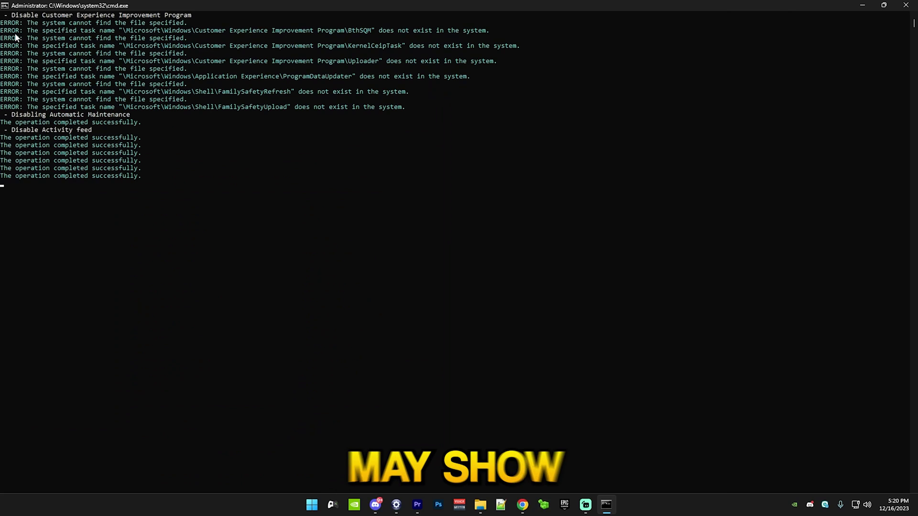
click(334, 85)
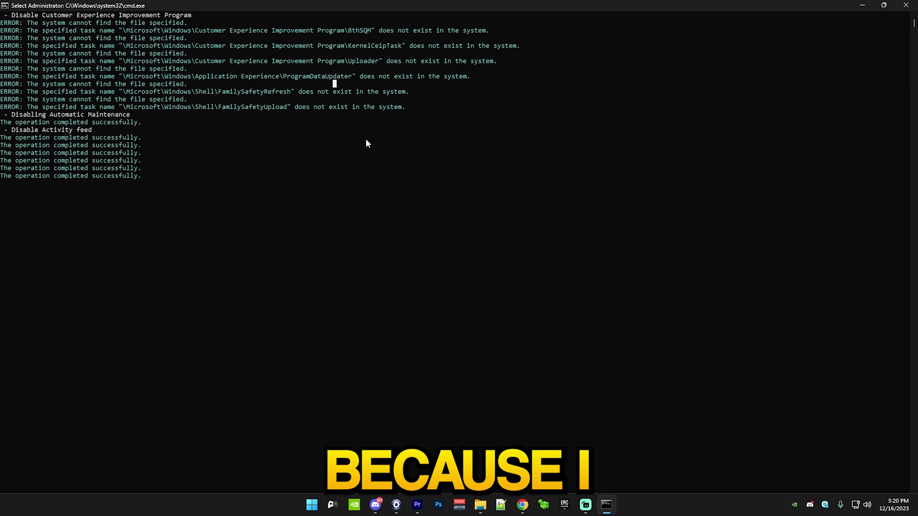
key(Escape)
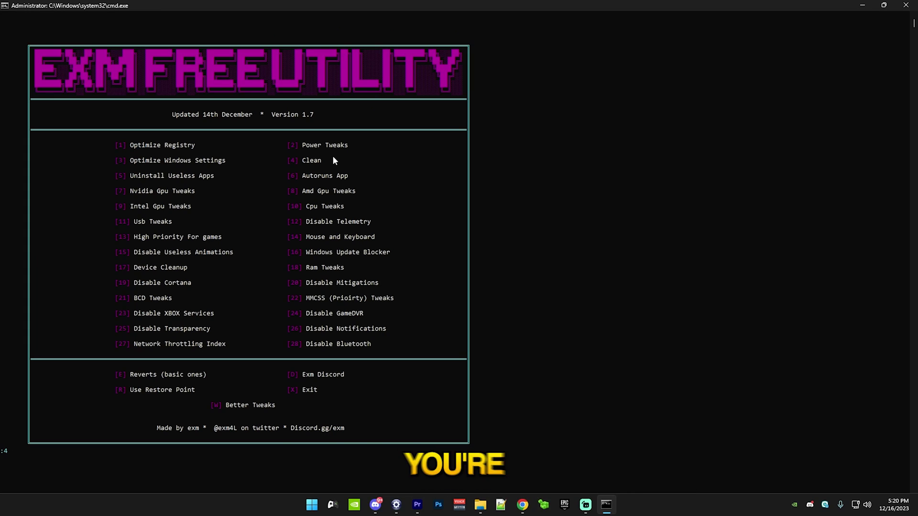
text(5)
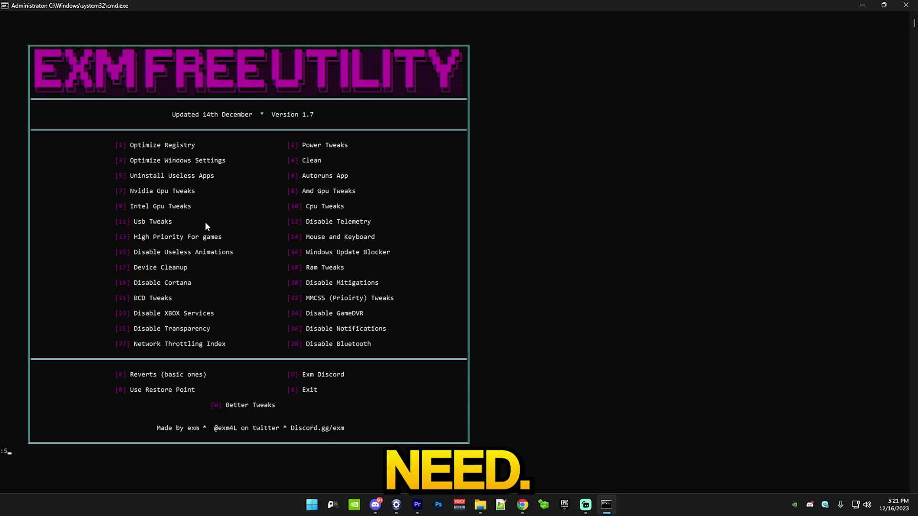
key(Return)
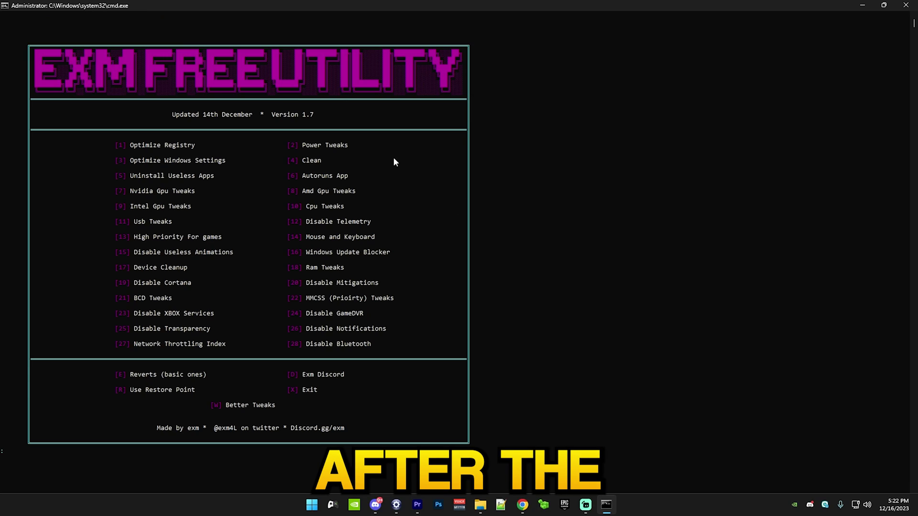
Launch Autoruns with option 6 and show its Logon startup entries
text(6)
key(Return)
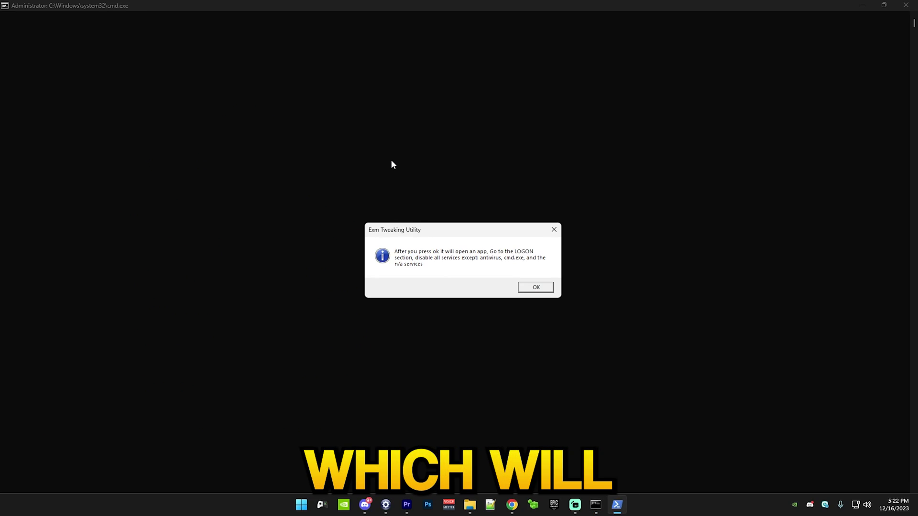
click(539, 289)
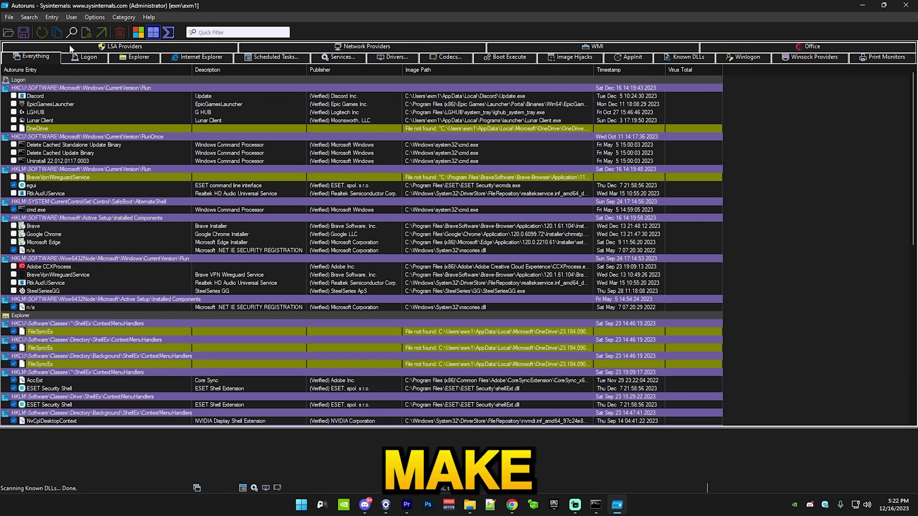
click(75, 58)
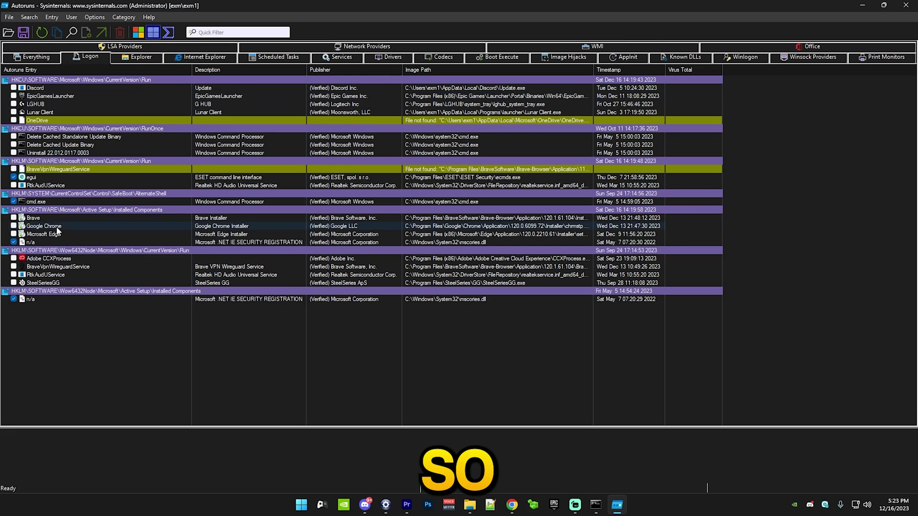
Check the enabled Logon entries: mscories.dll and Active Setup n/a items, cmd.exe and ESET egui
click(34, 299)
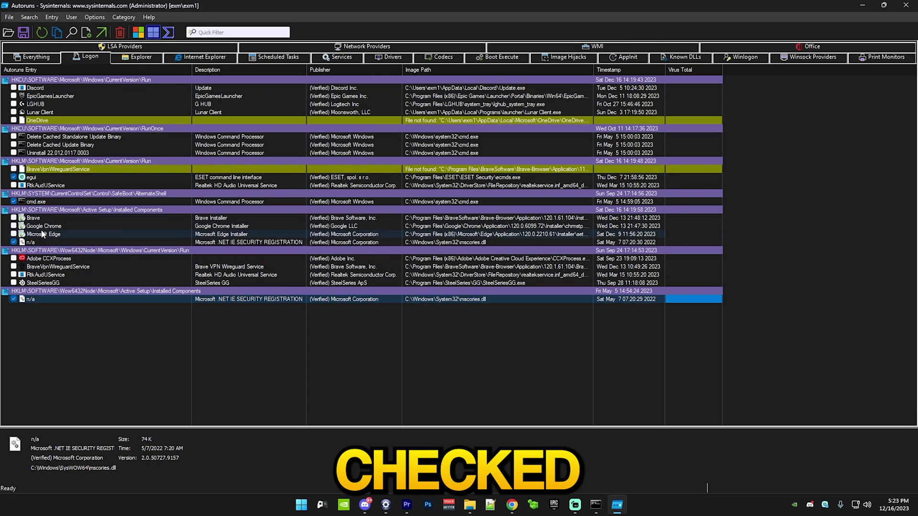
click(33, 242)
click(43, 202)
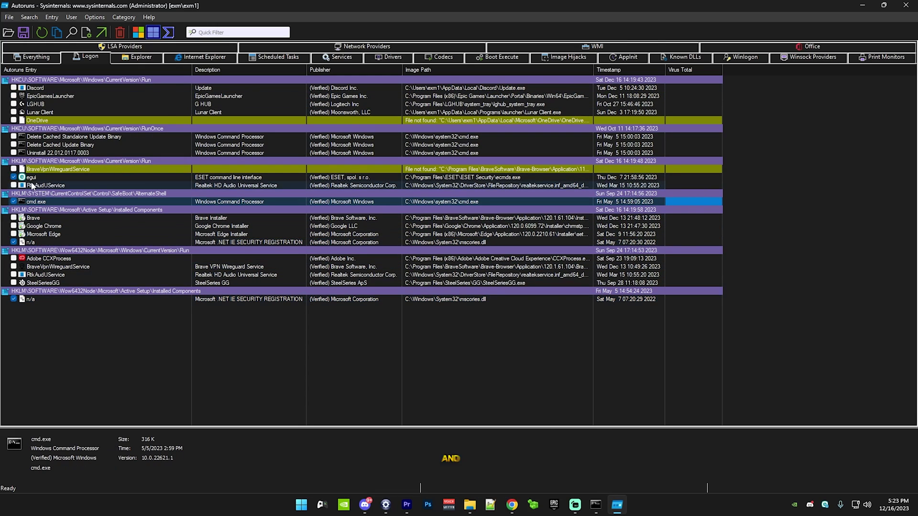
click(32, 178)
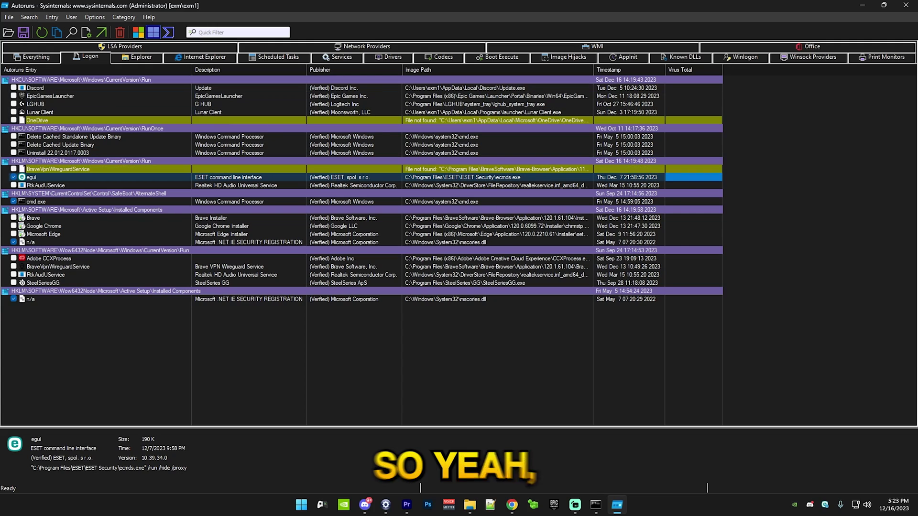
Close Autoruns and confirm in Task Manager's GPU 0 page that the card is an NVIDIA GeForce RTX 3080
click(906, 5)
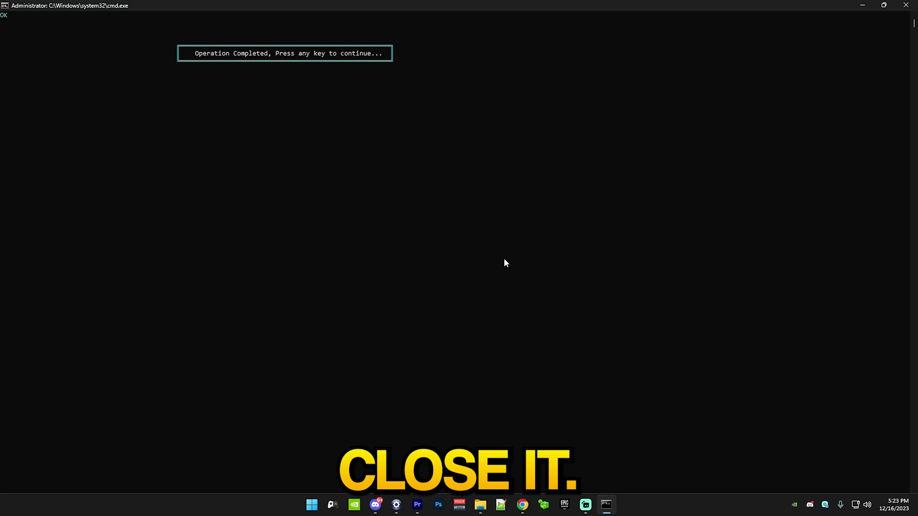
key(Return)
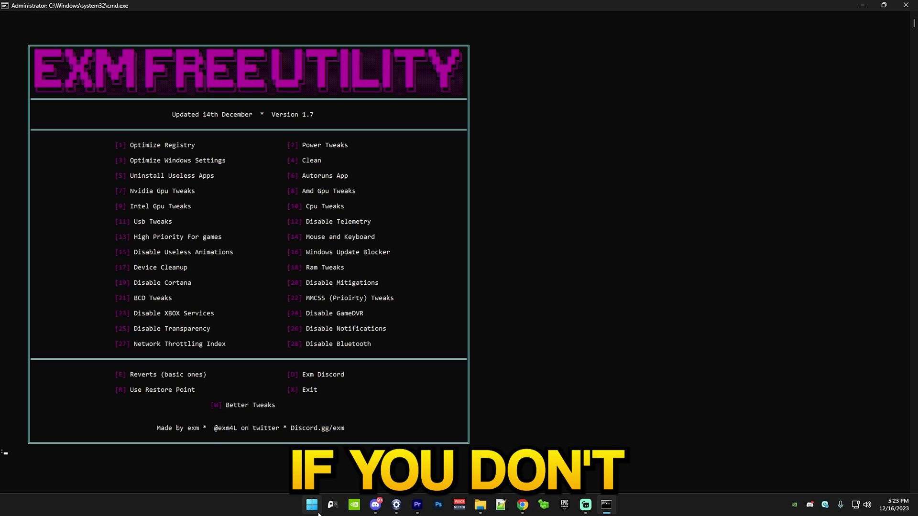
key(super)
click(355, 168)
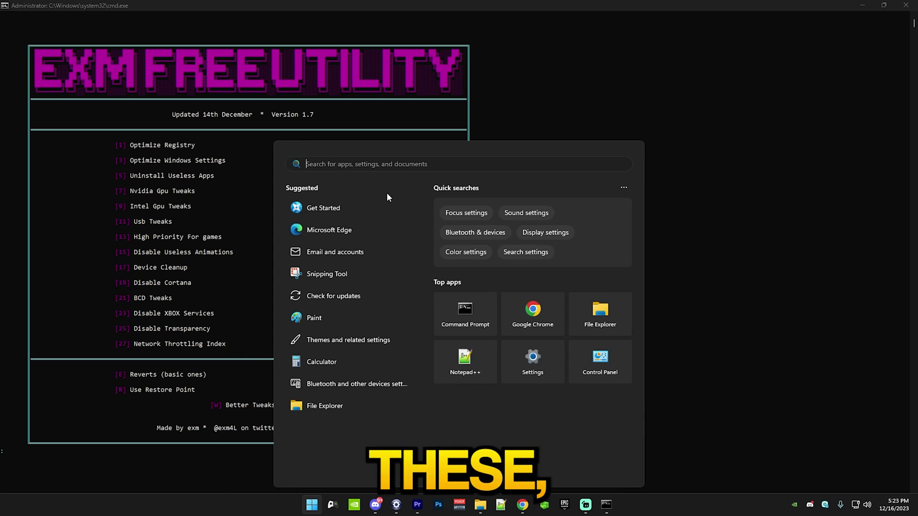
text(task manager)
key(Return)
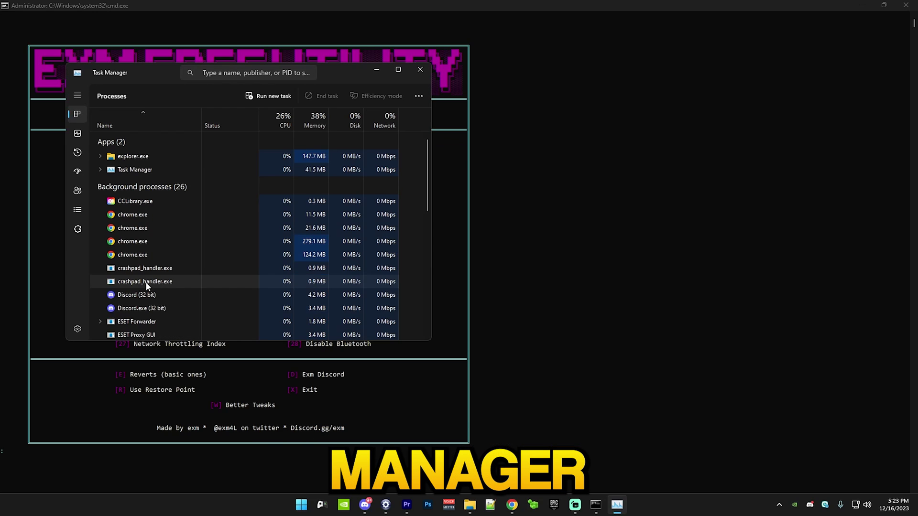
click(78, 133)
click(143, 279)
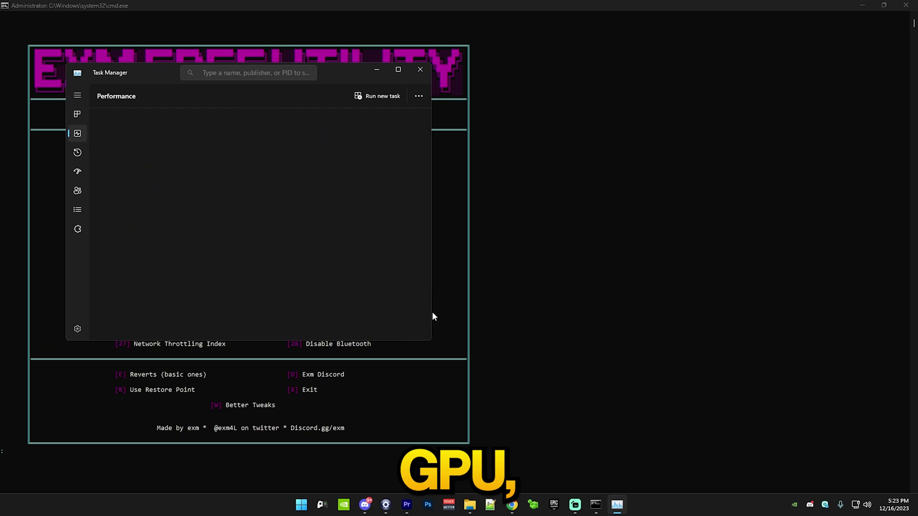
click(591, 298)
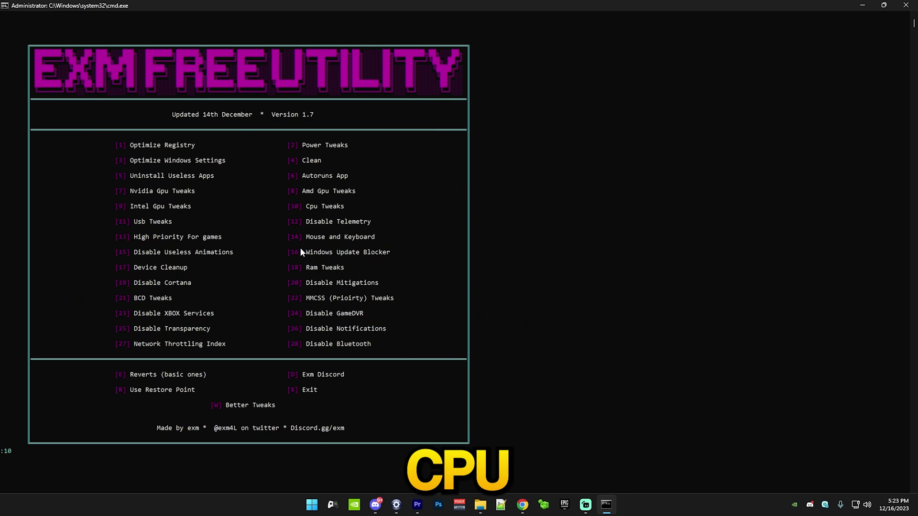
Apply the Cpu Tweaks (option 10) and Usb Tweaks (option 11)
key(Return)
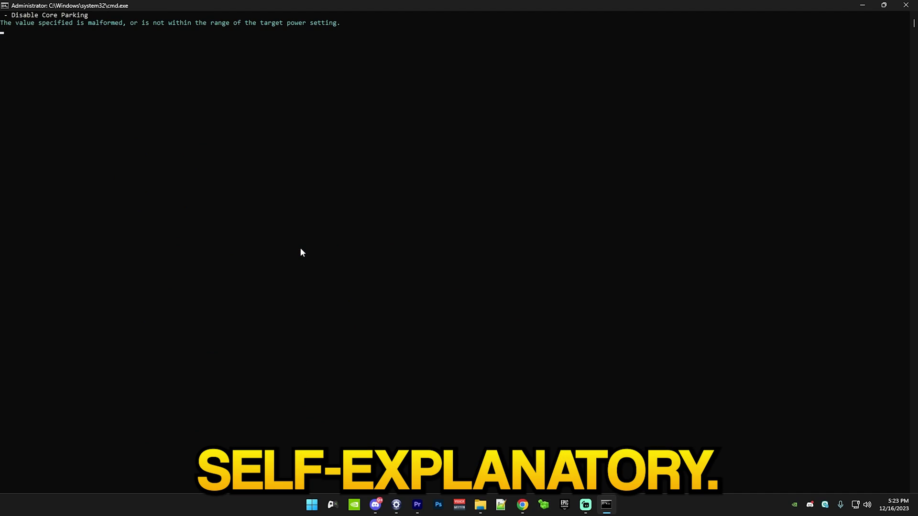
key(Return)
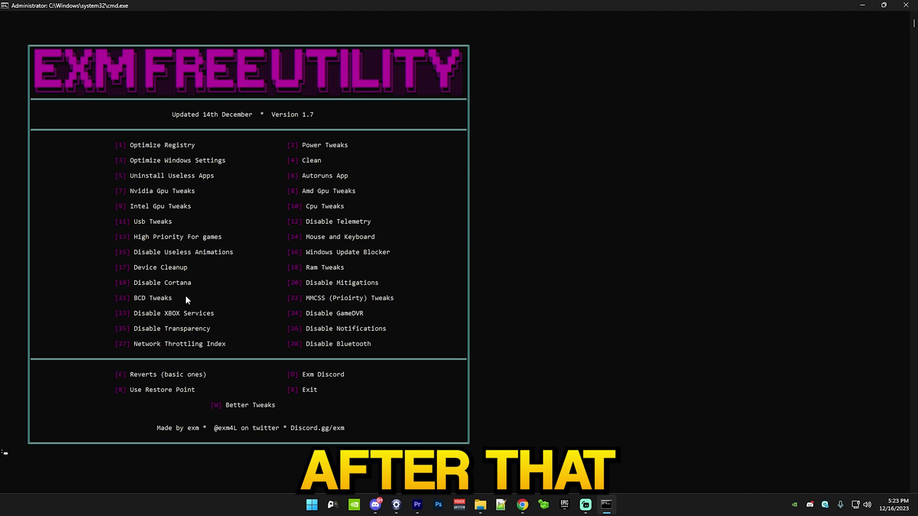
text(11)
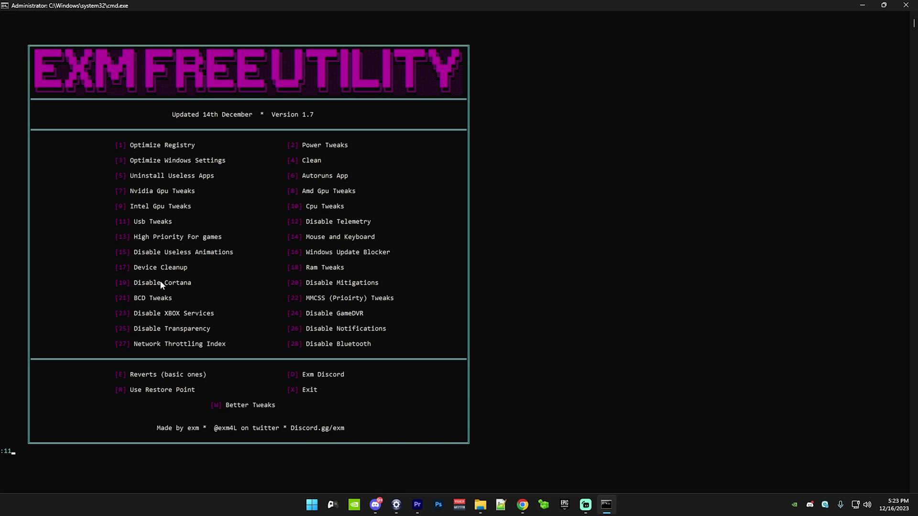
key(Return)
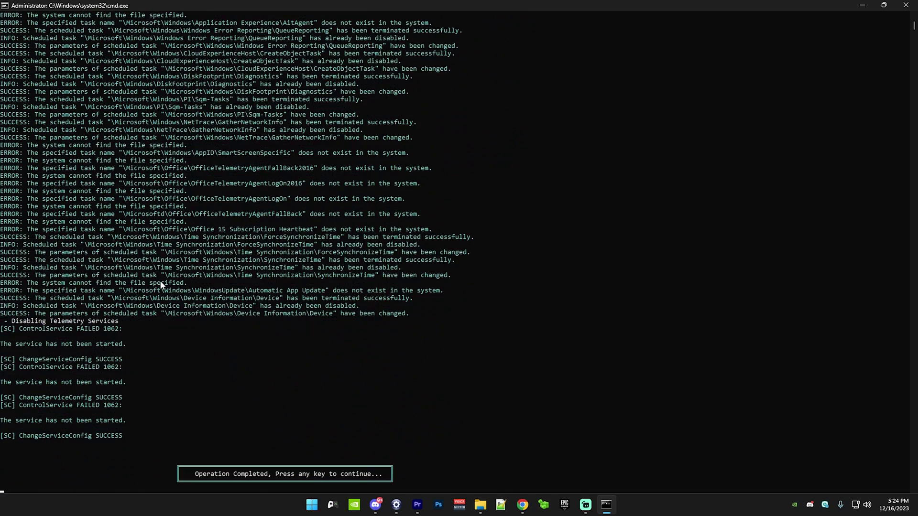
Give Fortnite high priority by choosing 1 in the option 13 PRIORITY menu
key(Return)
text(13)
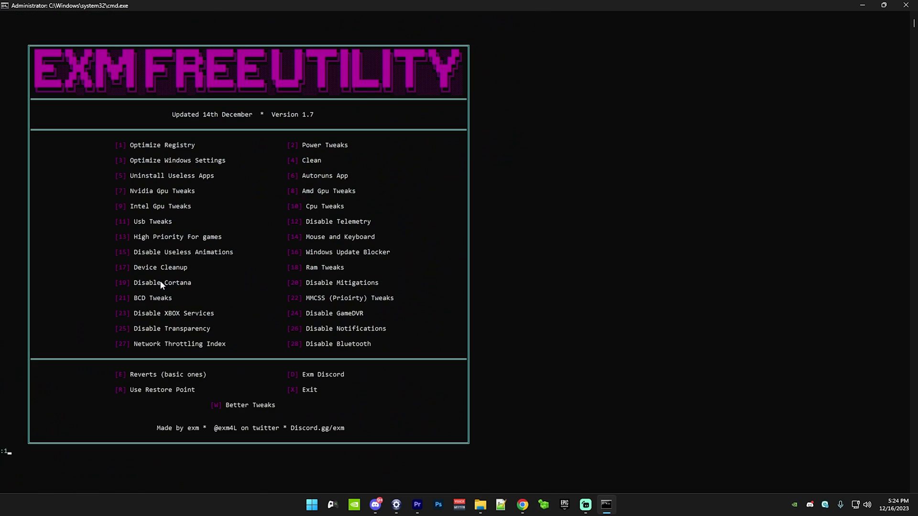
key(Return)
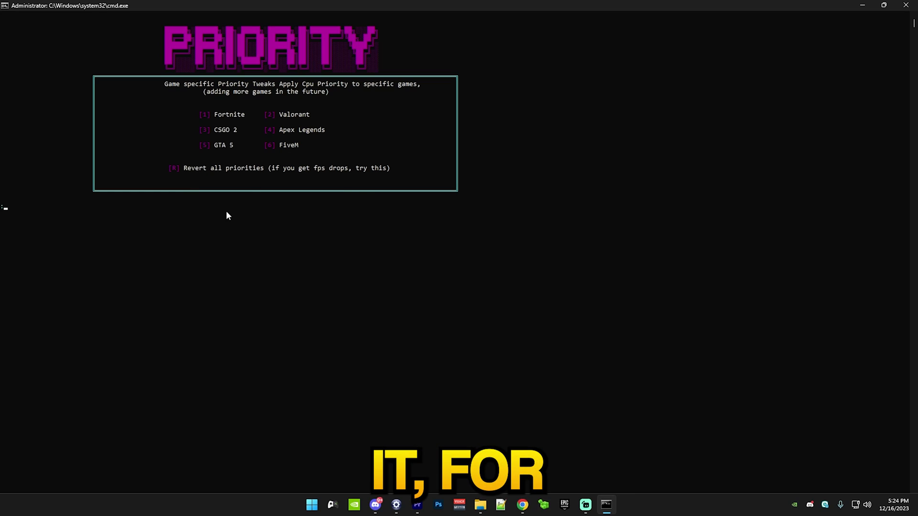
text(1)
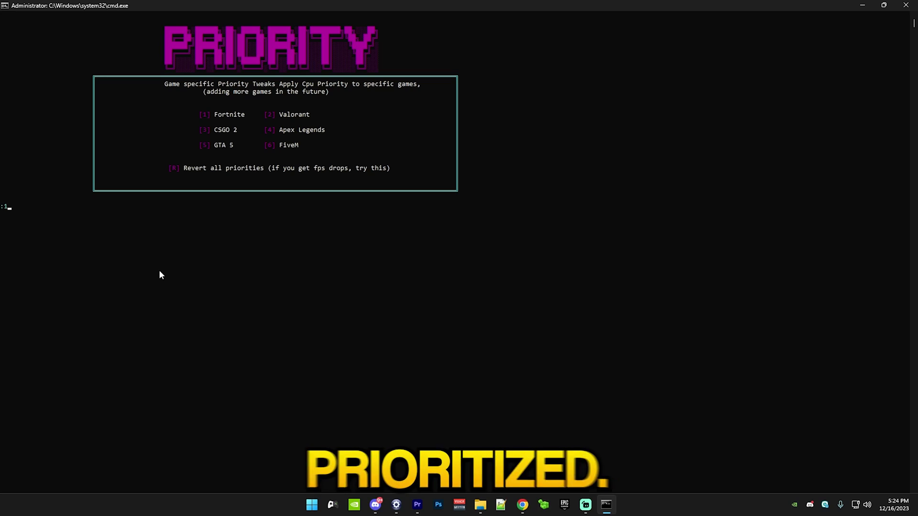
key(Return)
key(Return)
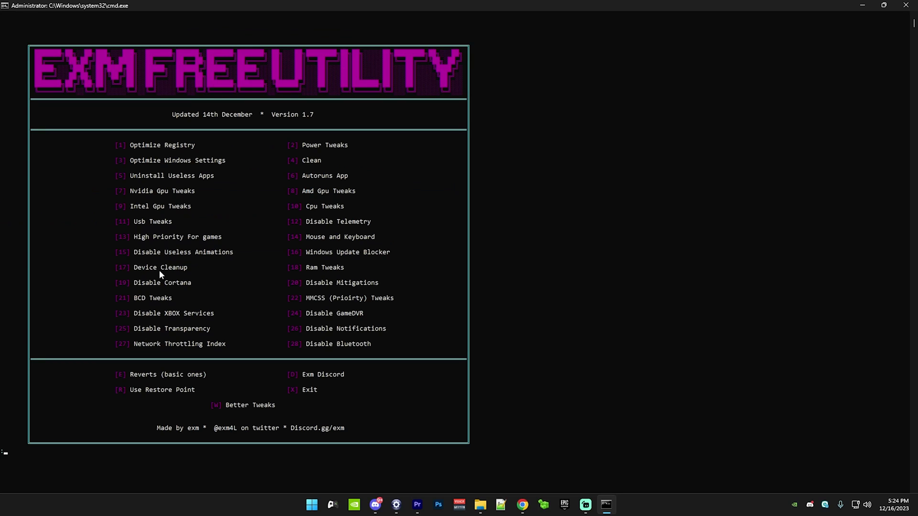
Open the Mouse and Keyboard tweaks (option 14) and confirm the i7-13700KF CPU in Task Manager
text(14)
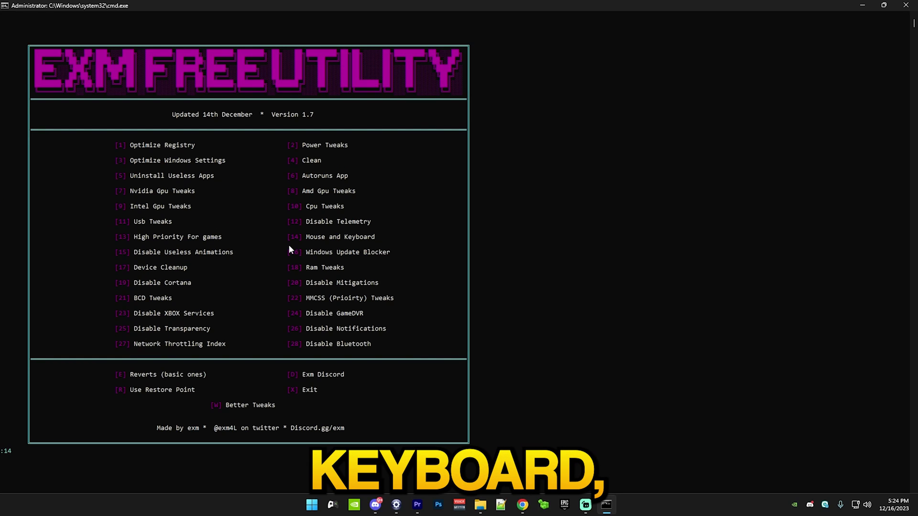
key(Return)
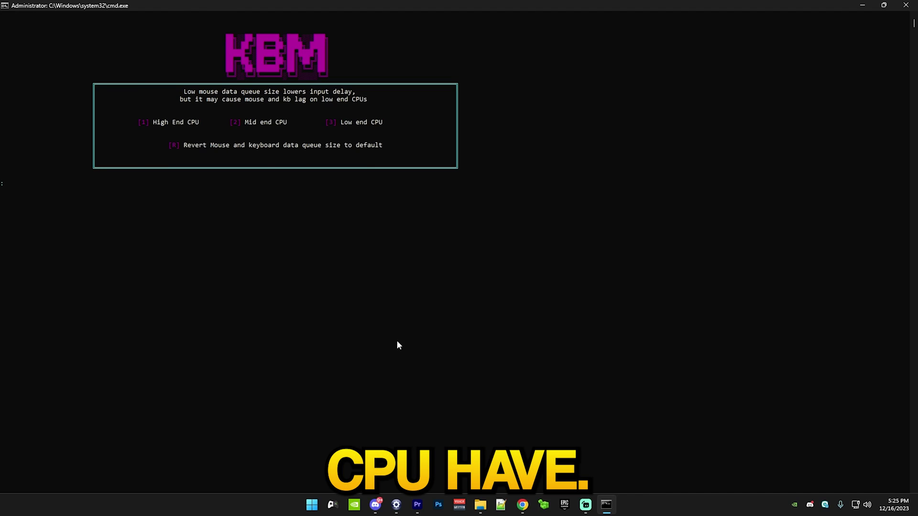
click(312, 504)
text(task)
click(329, 241)
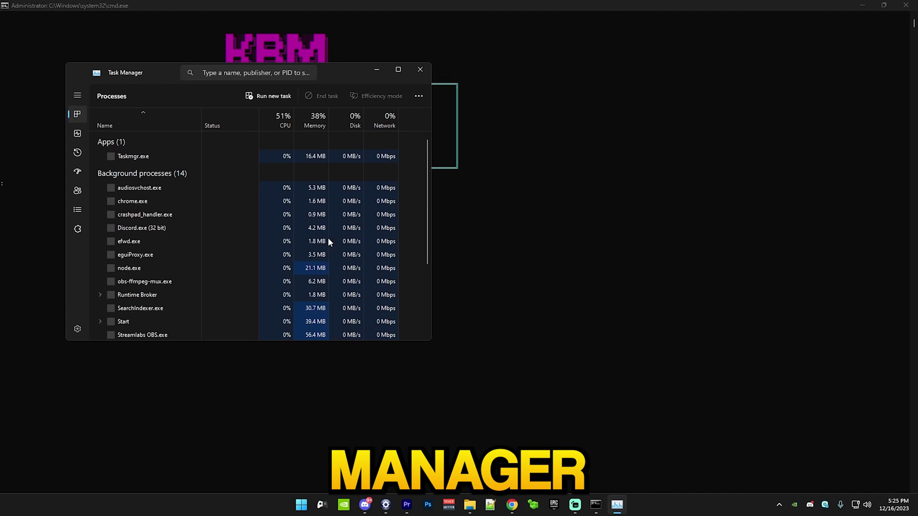
click(77, 133)
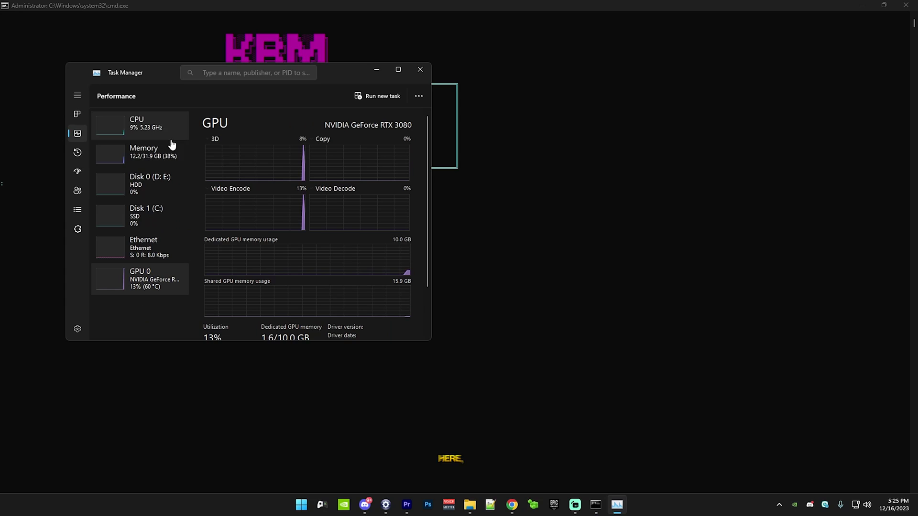
click(145, 132)
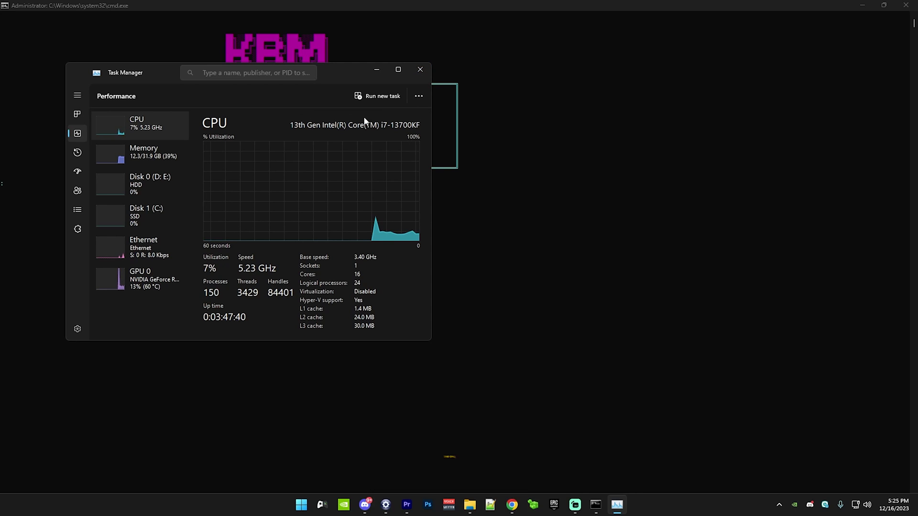
Choose 1 (High End CPU) for the mouse and keyboard data queue size, then return to the menu
click(428, 71)
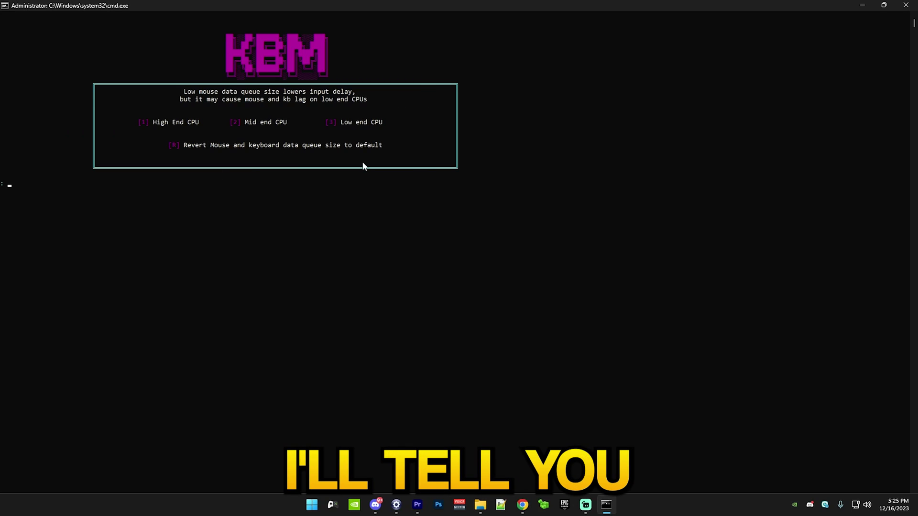
drag(146, 123, 110, 116)
click(263, 321)
text(1)
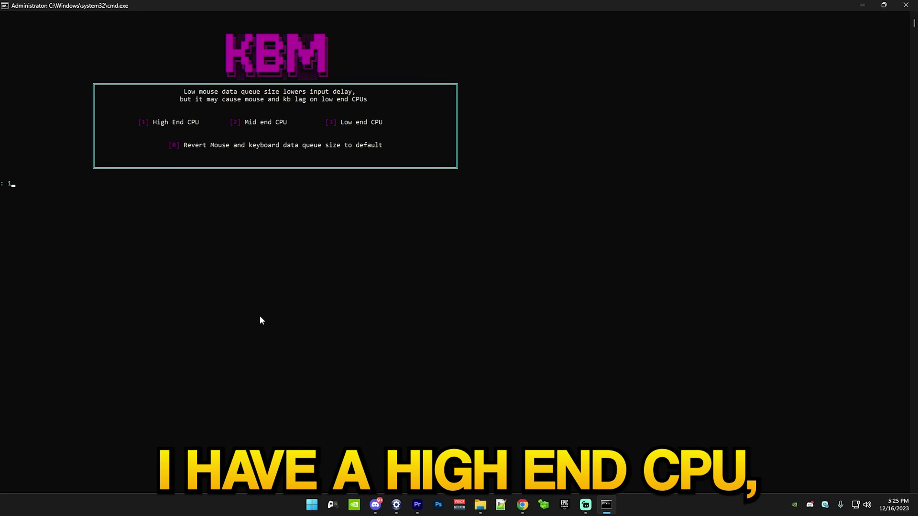
key(Return)
key(Return)
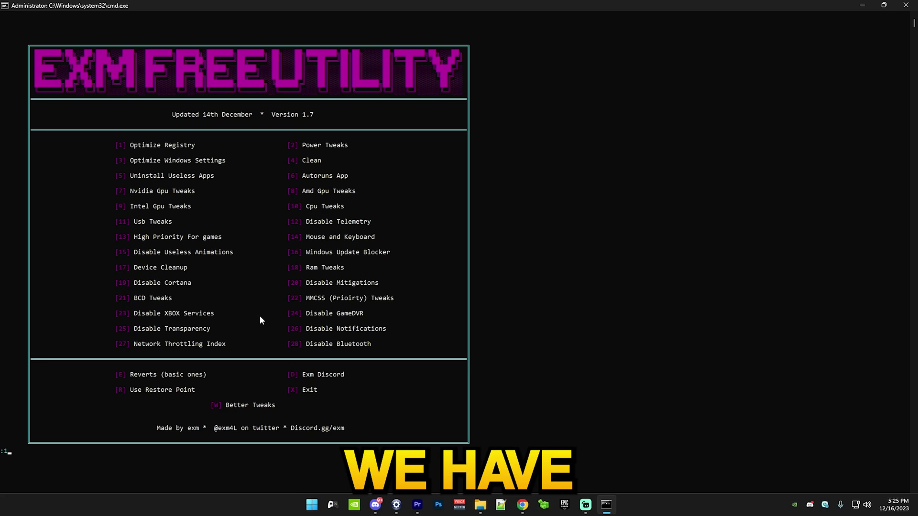
Disable useless animations with option 15, accepting the Performance Options visual effects
text(15)
key(Return)
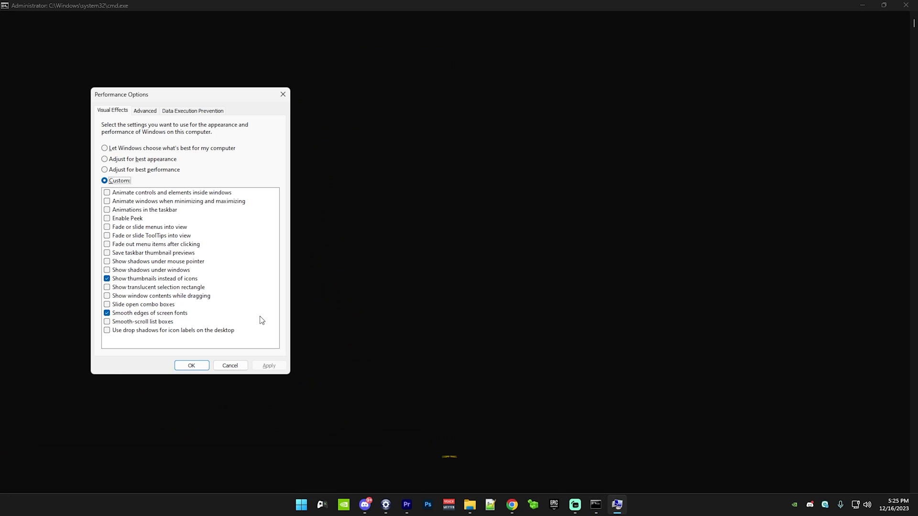
click(191, 367)
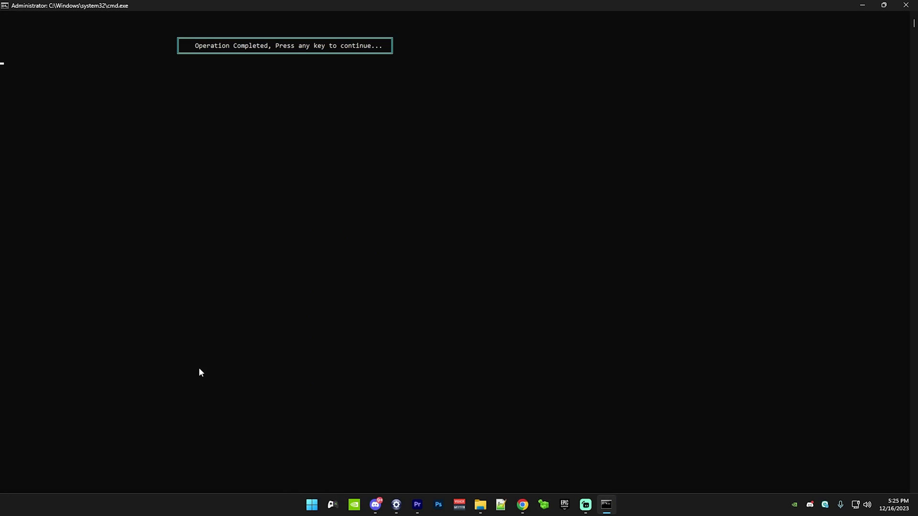
key(Return)
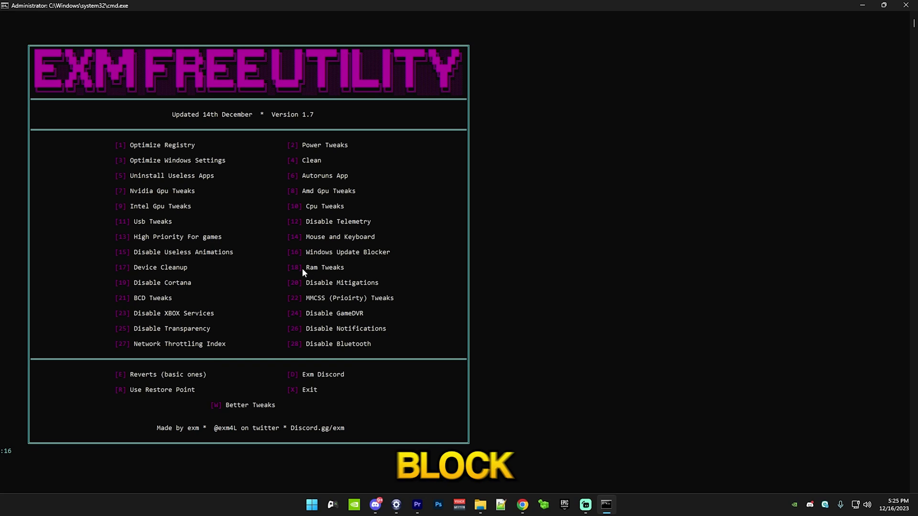
Set Windows Update Blocker (option 16) to Disable Updates with protected services and apply it
key(Return)
key(Return)
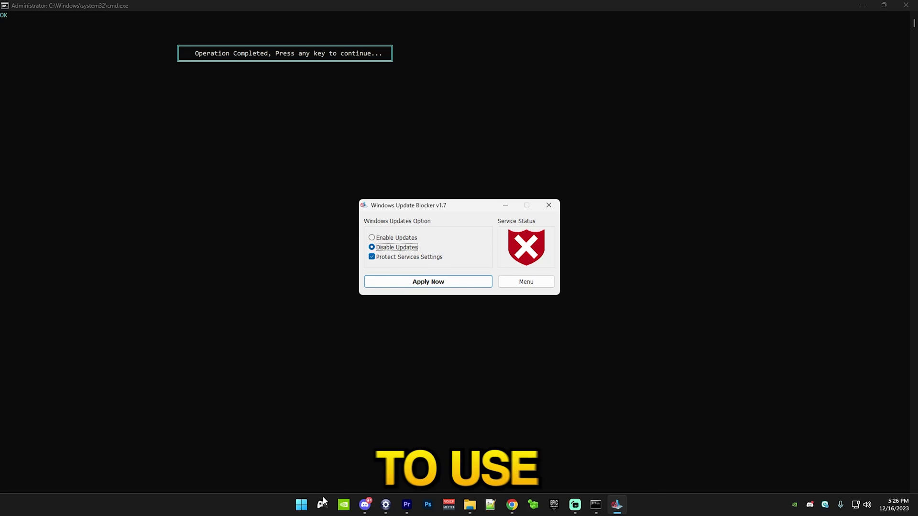
click(375, 238)
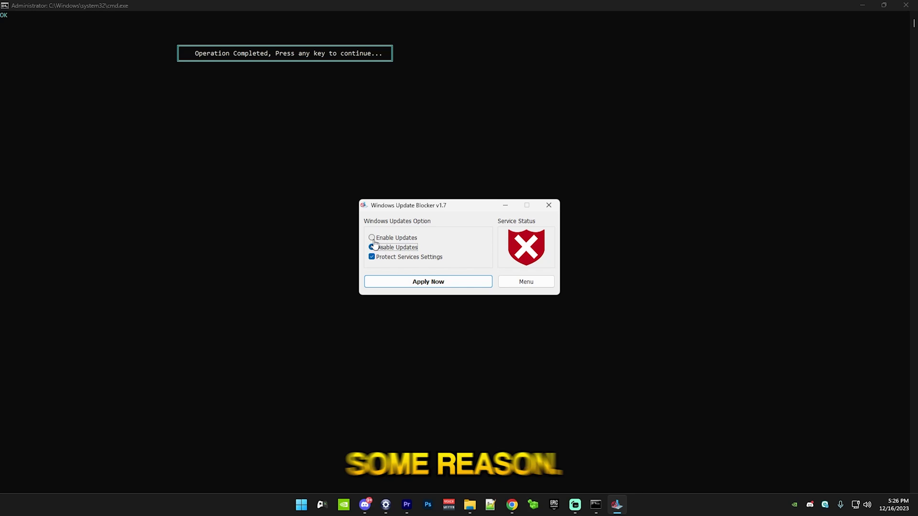
click(372, 239)
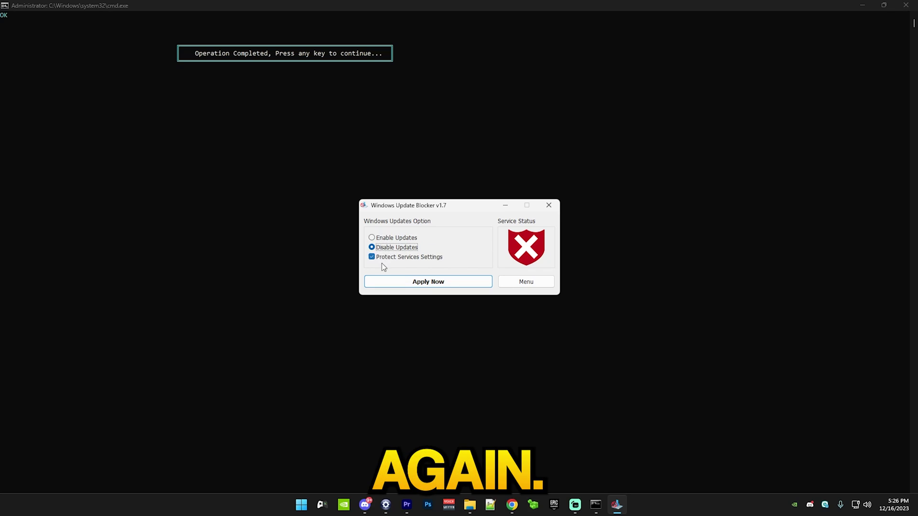
click(430, 283)
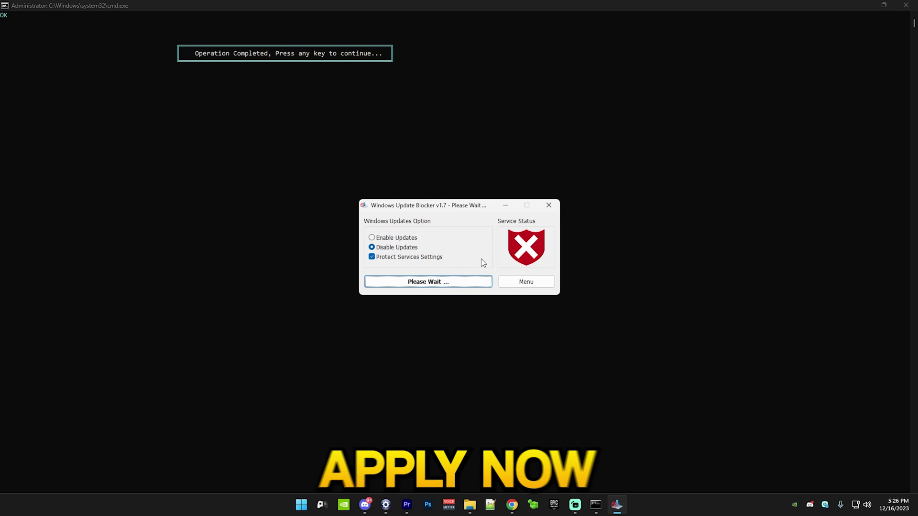
click(555, 206)
key(Return)
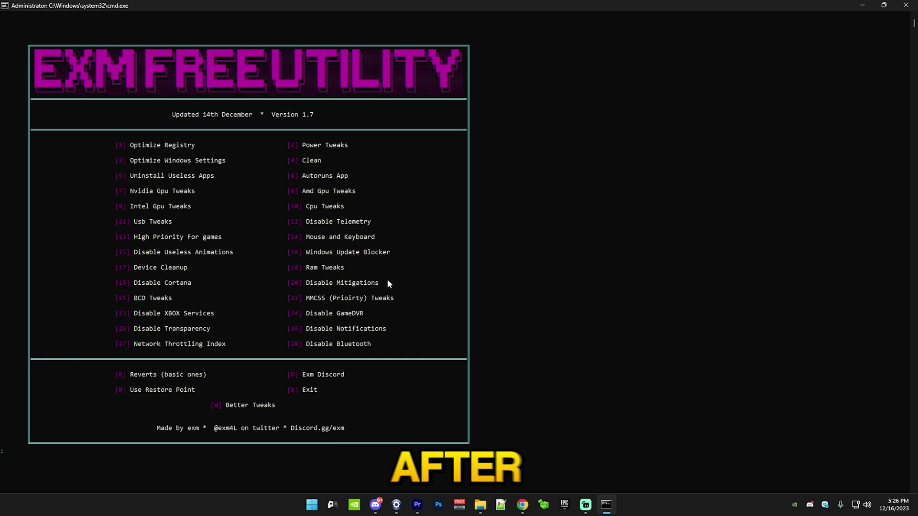
text(17)
key(Return)
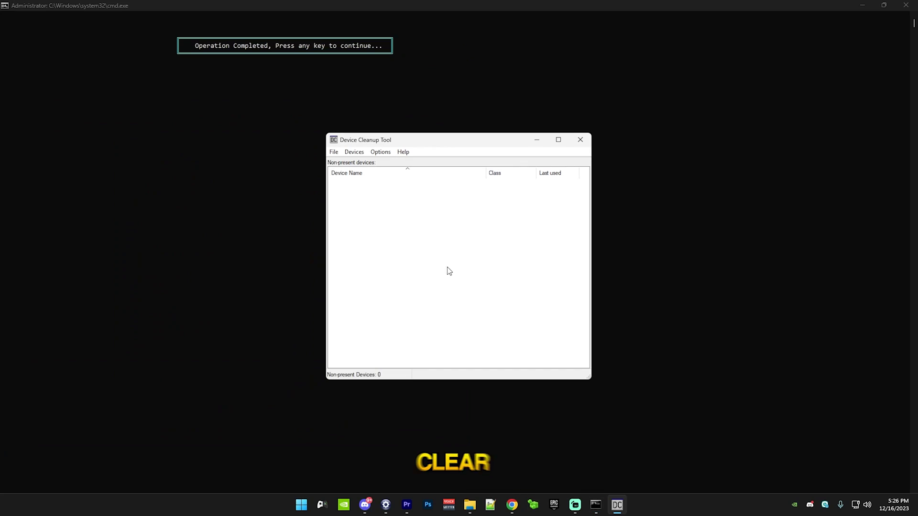
click(354, 152)
click(381, 152)
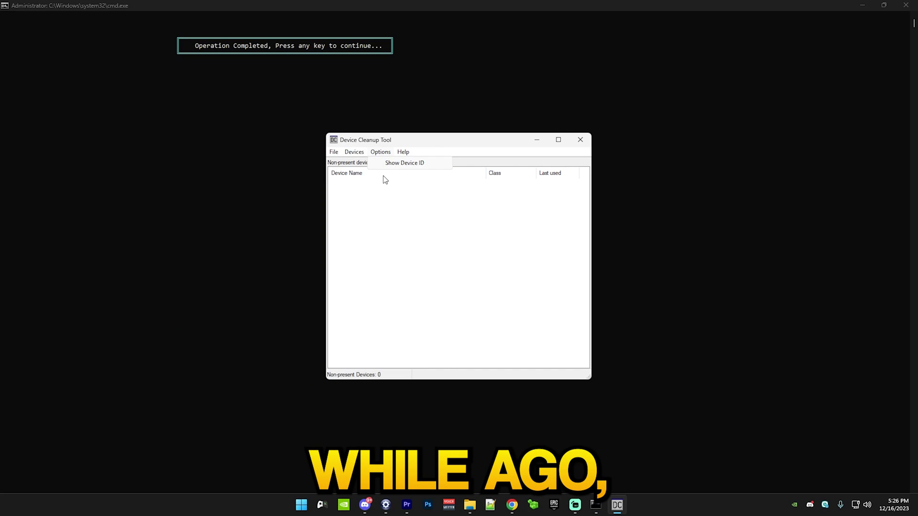
mouse_move(353, 153)
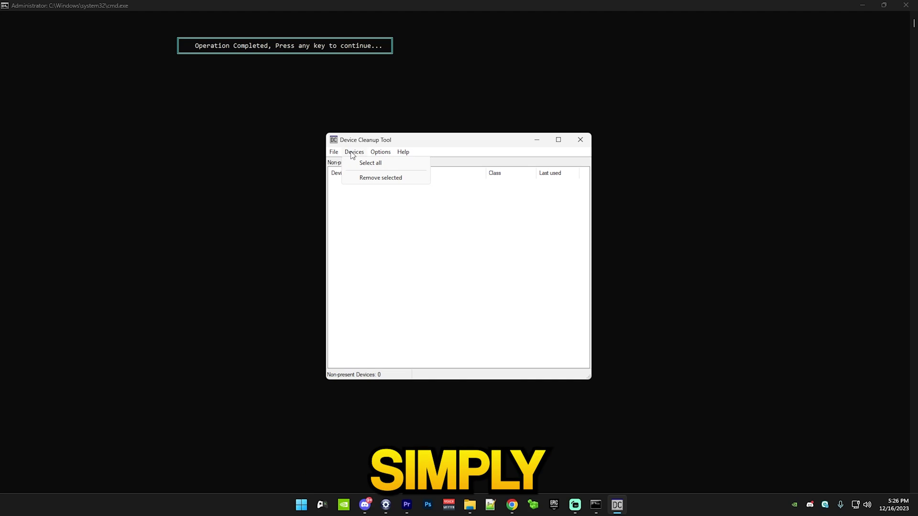
click(370, 162)
click(355, 152)
click(368, 179)
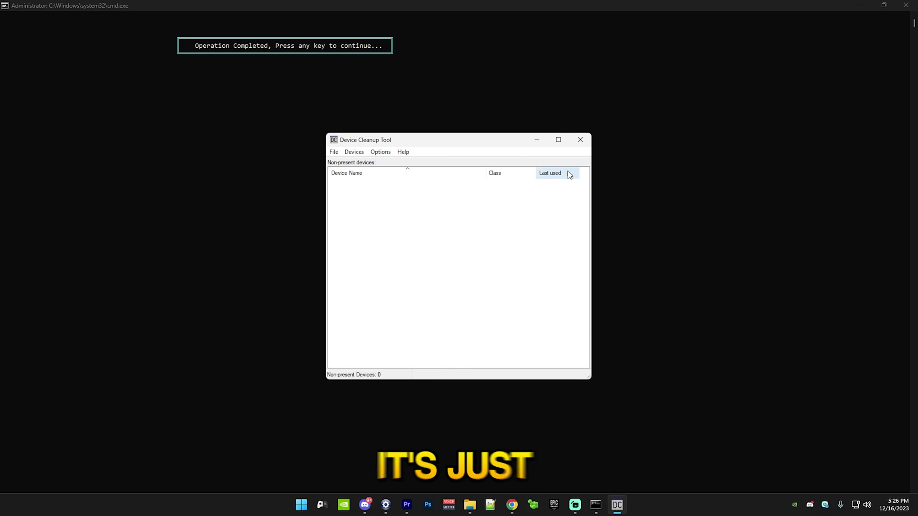
click(581, 139)
key(Return)
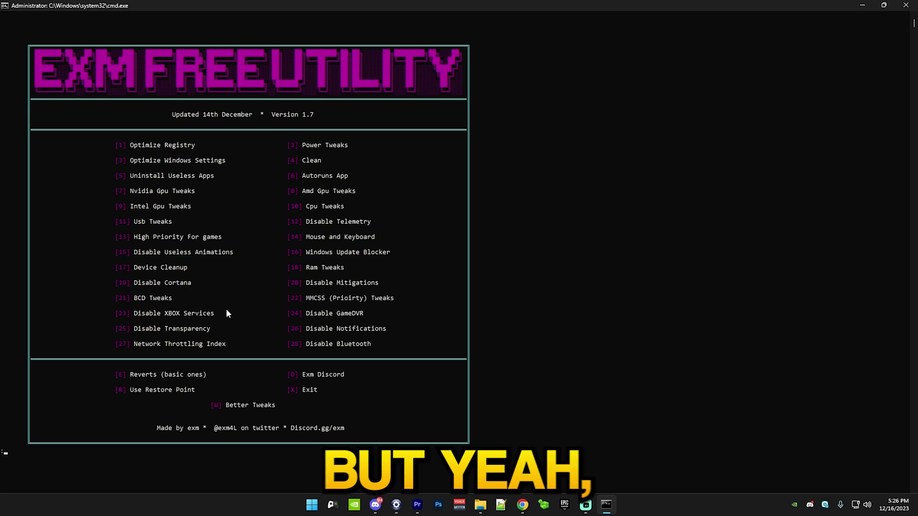
Apply the RAM tweaks (option 18) and disable Cortana (option 19)
text(18)
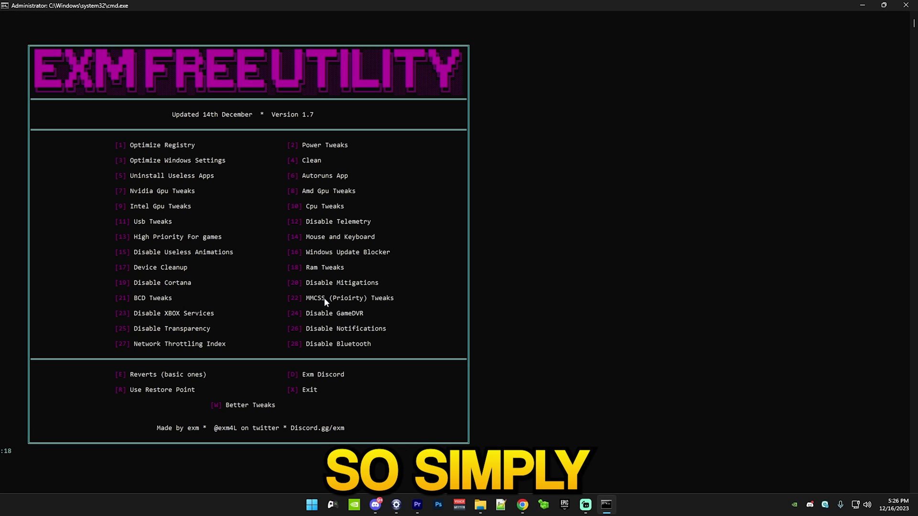
key(Return)
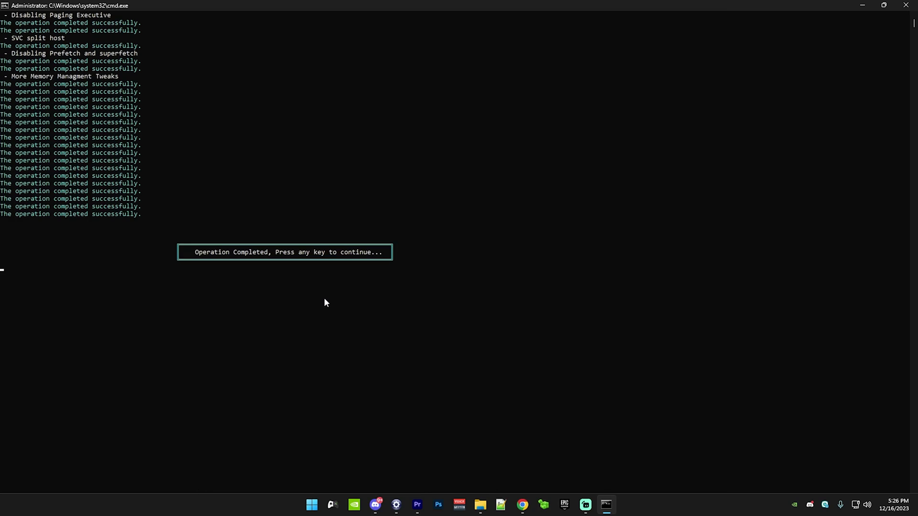
key(Return)
text(19)
key(Return)
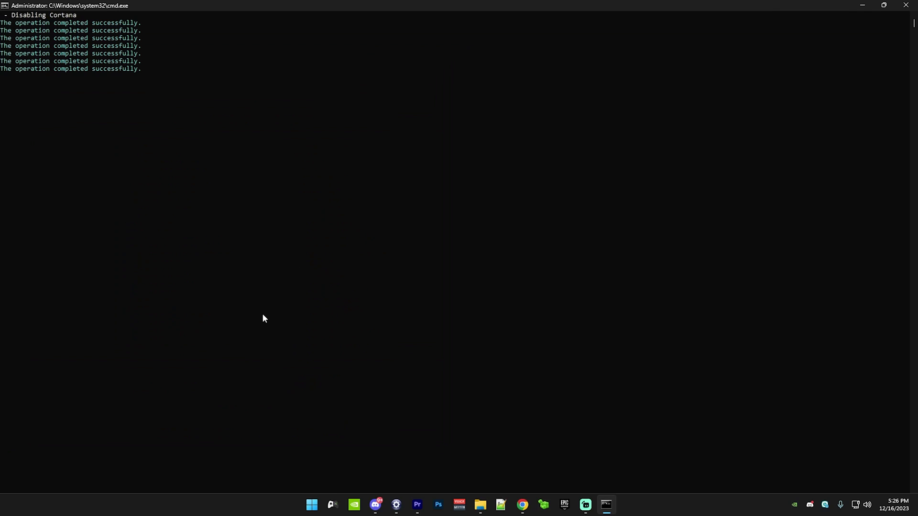
key(Return)
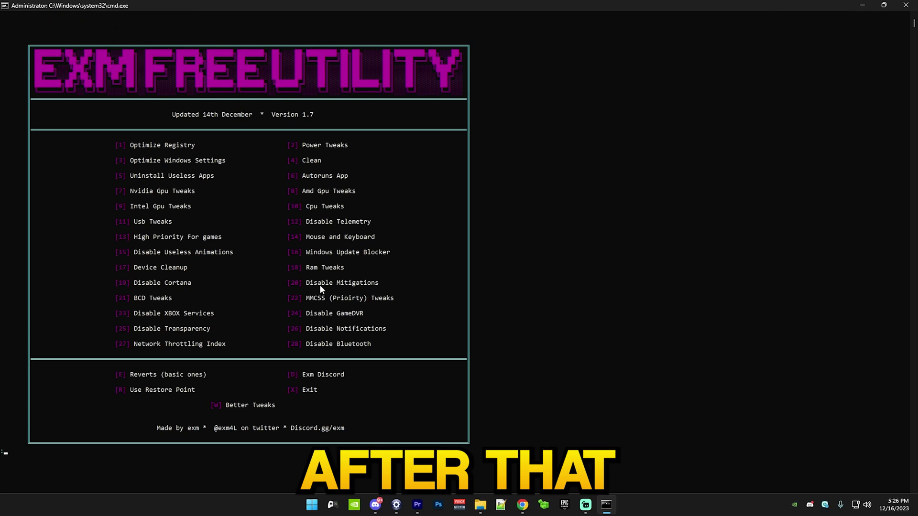
Apply the mitigations, BCD and MMCSS priority tweaks (options 20, 21, 22), then enter E
text(20)
key(Return)
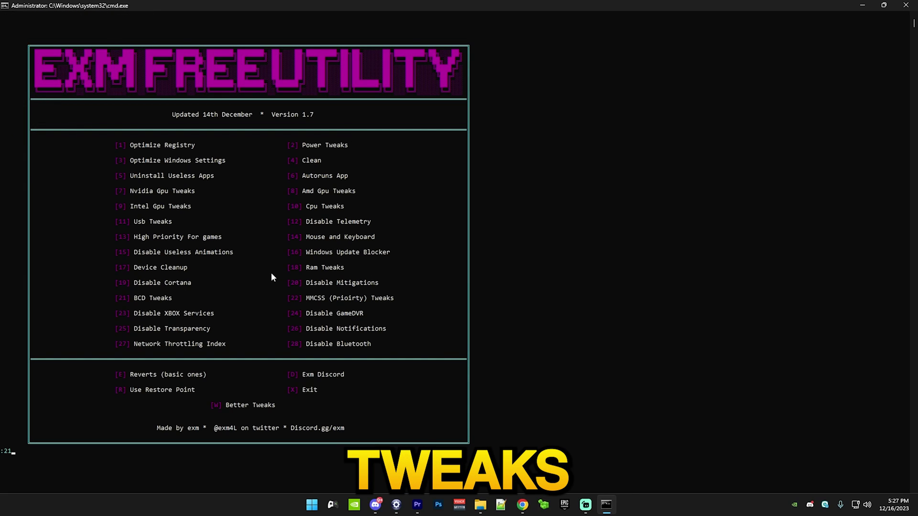
text(21)
key(Return)
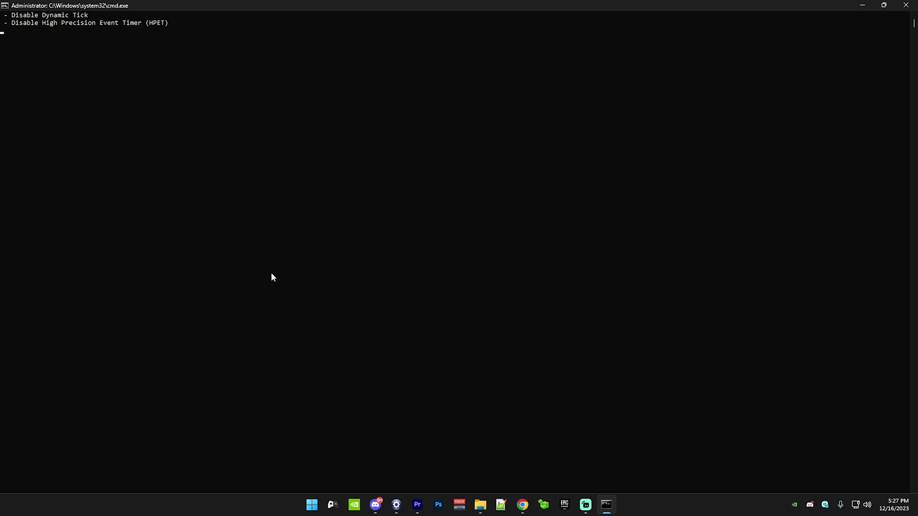
key(Return)
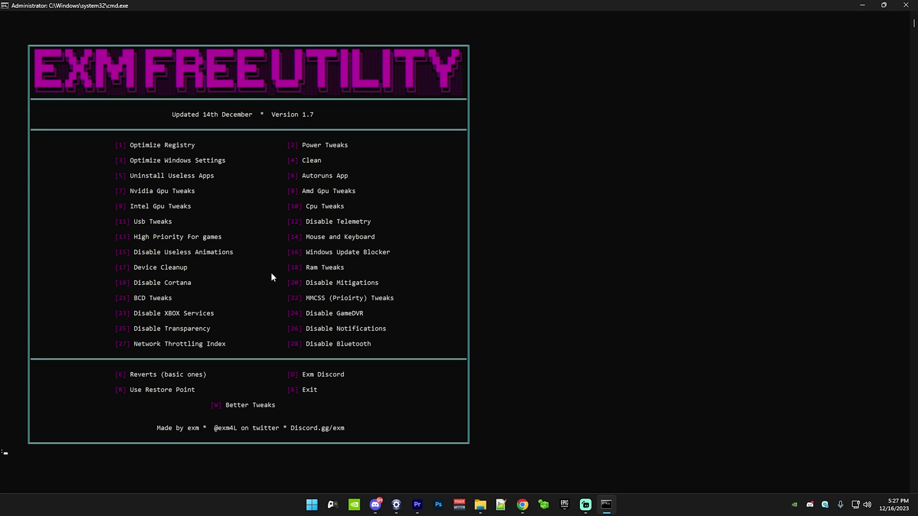
text(22)
key(Return)
key(Return)
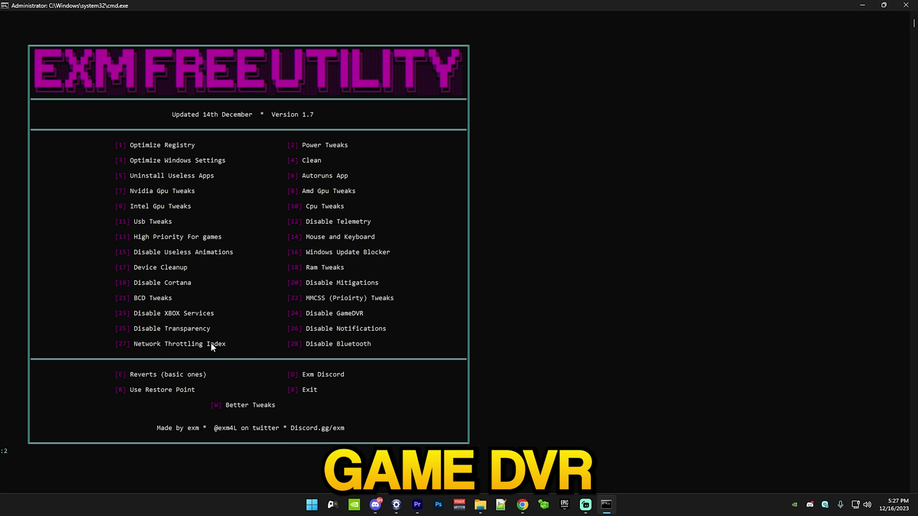
text(E)
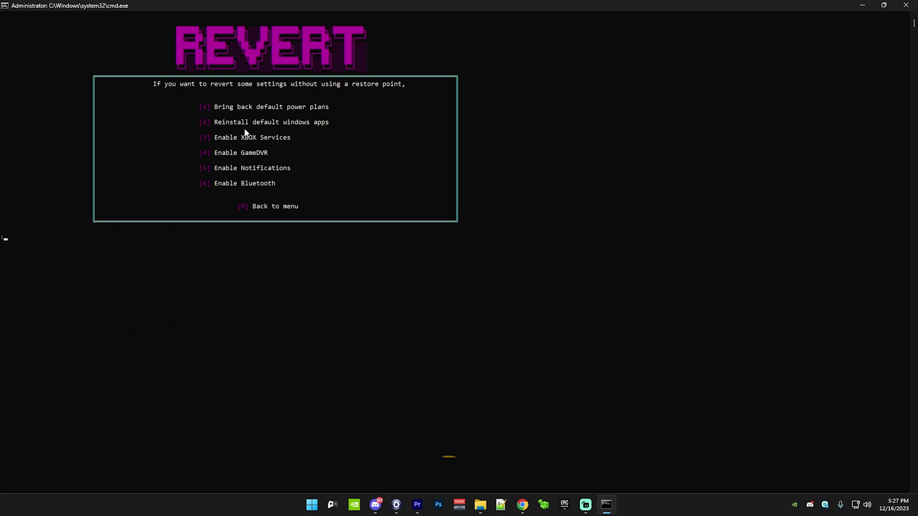
Leave the Revert page and return to the main menu with M
drag(241, 134, 287, 184)
click(277, 183)
text(M)
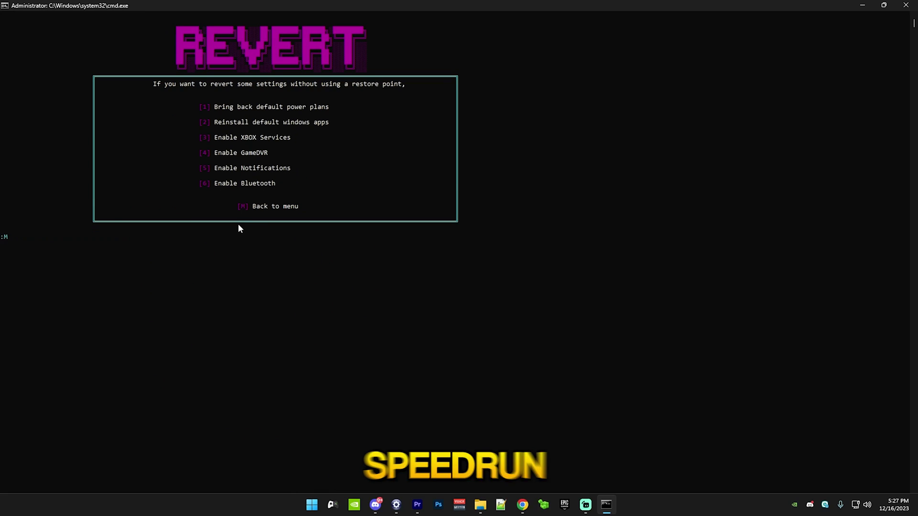
key(Return)
Run menu tweaks 13 and 26, including Disable Transparency
text(13)
key(Return)
key(Return)
text(26)
key(Return)
key(Return)
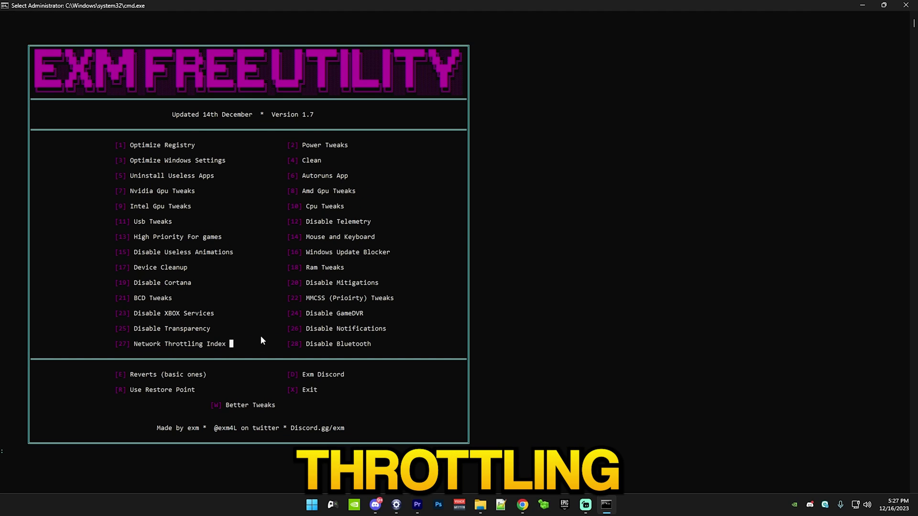
Apply the Network Throttling Index tweak (27) and then menu option 29
click(247, 338)
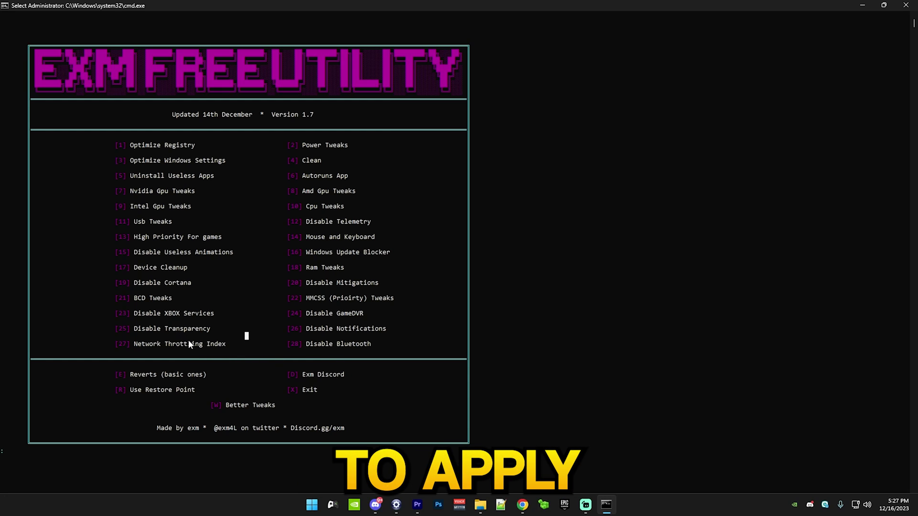
text(2)
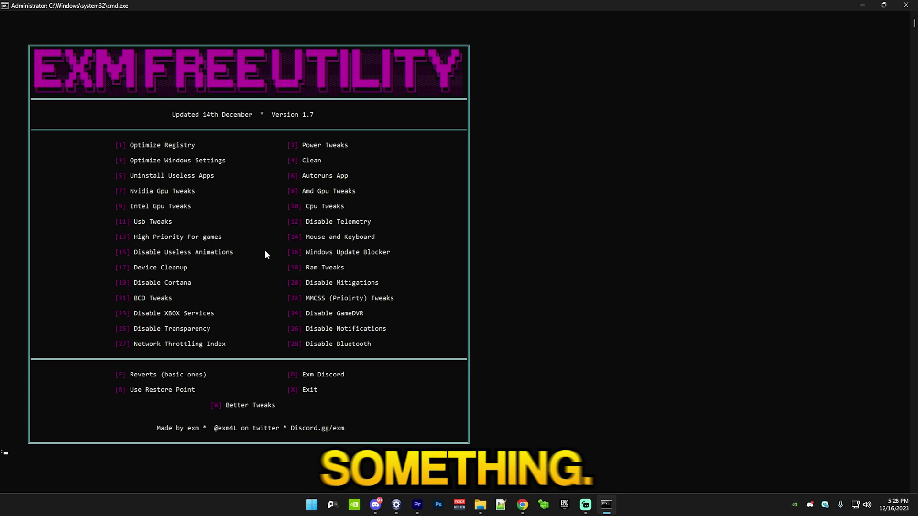
text(2)
key(BackSpace)
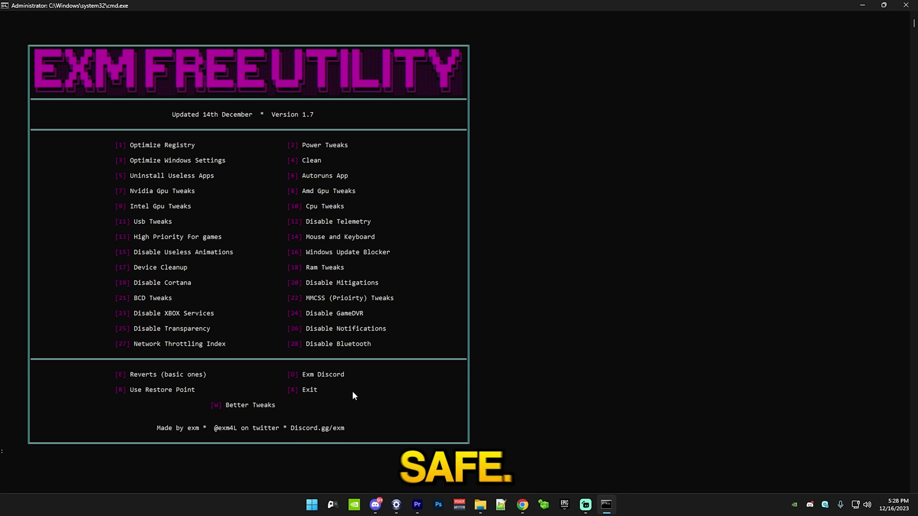
text(27)
key(Return)
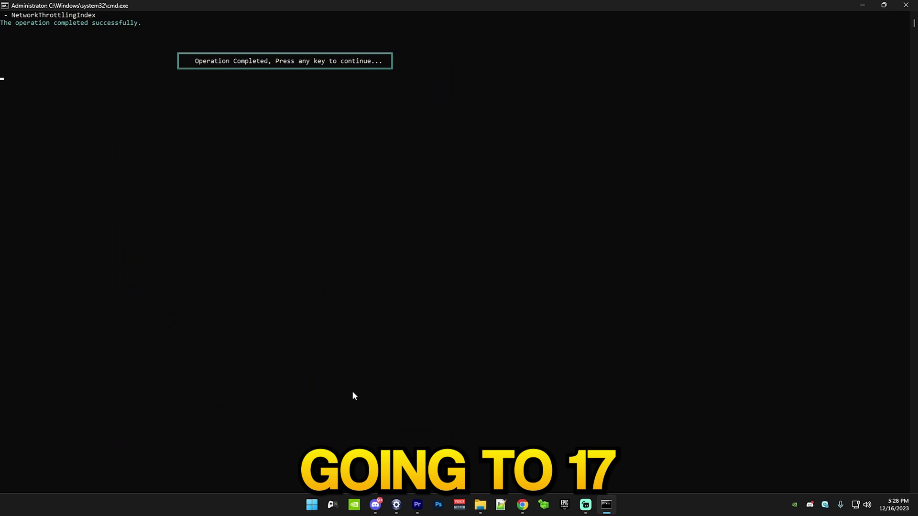
key(Return)
text(29)
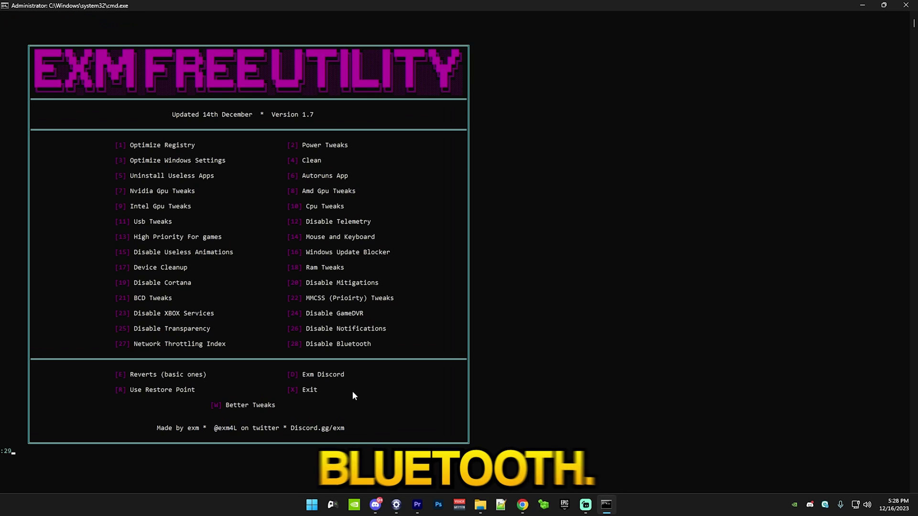
key(Return)
key(Return)
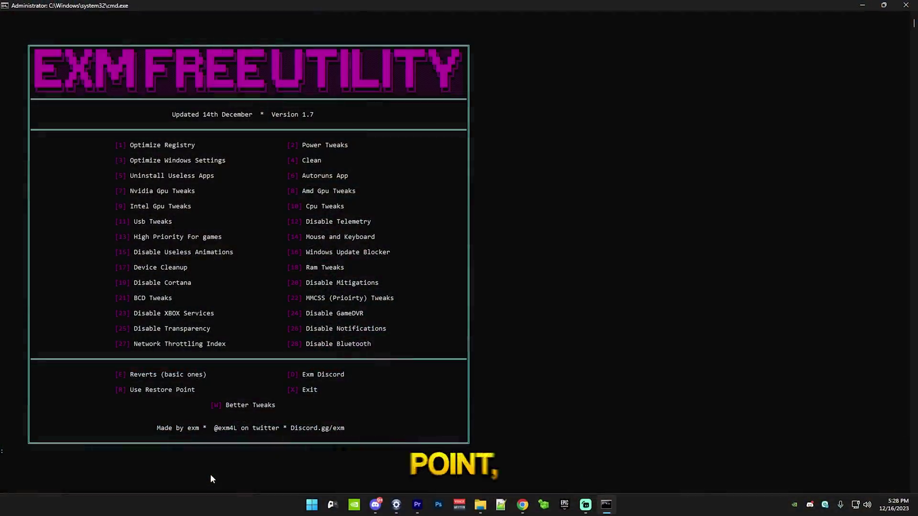
text(r)
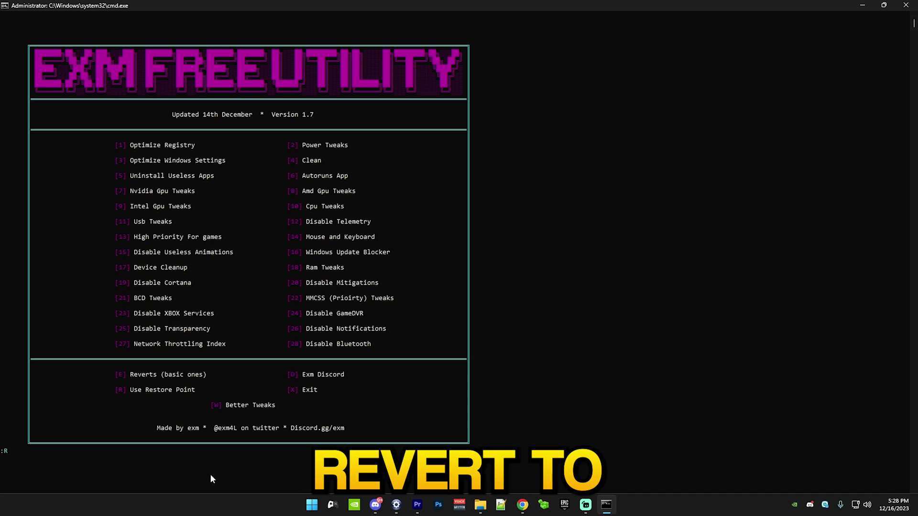
key(Return)
click(528, 356)
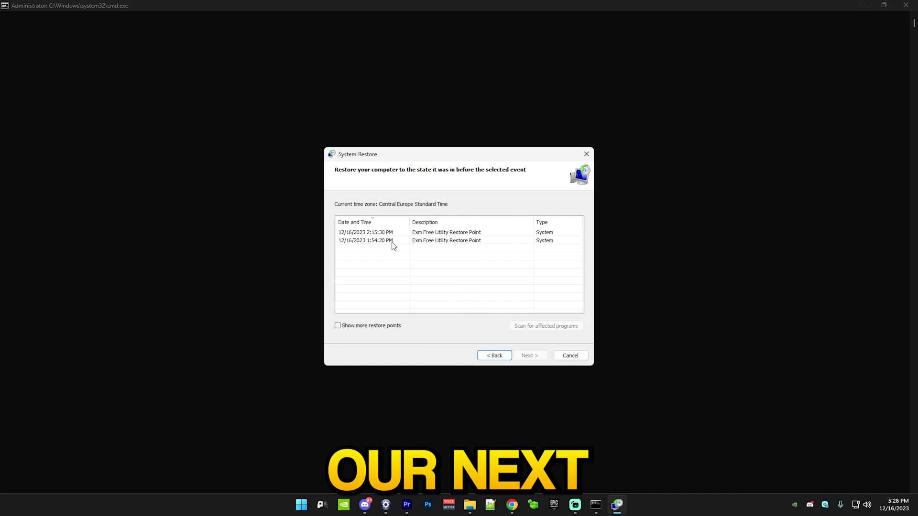
click(530, 355)
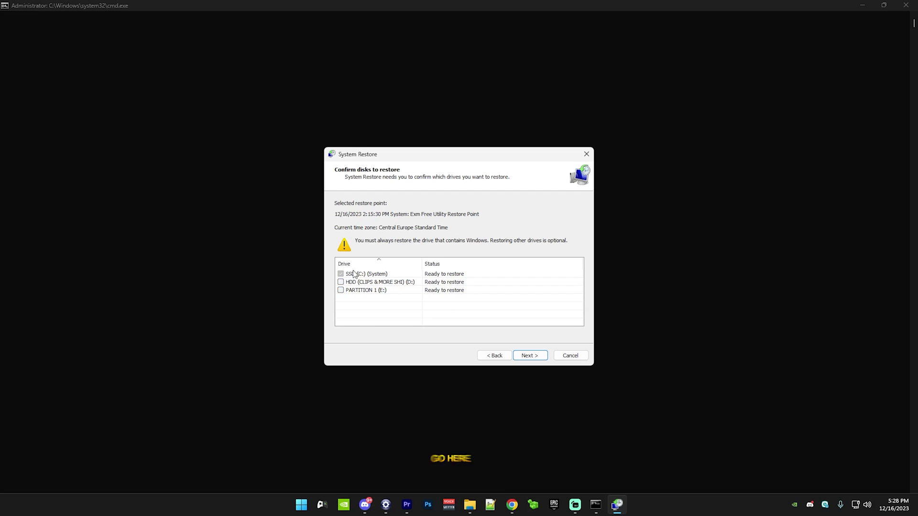
click(544, 358)
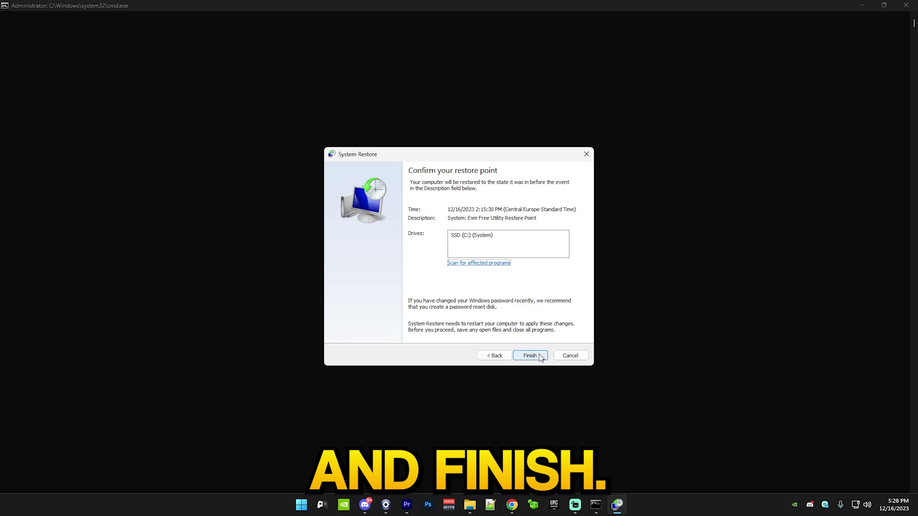
click(570, 356)
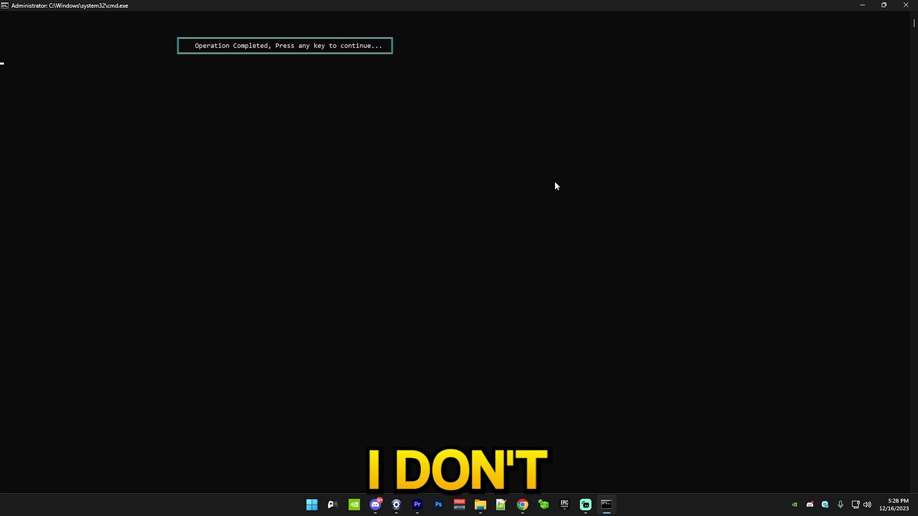
key(Return)
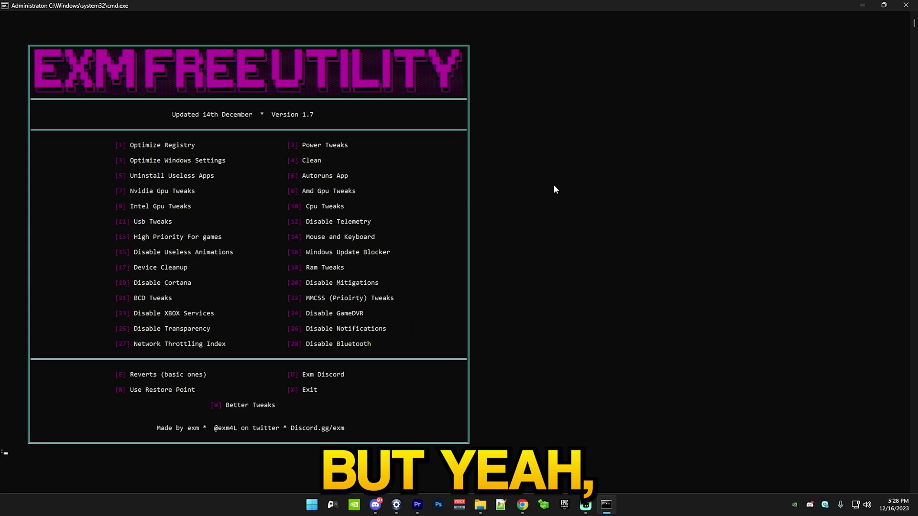
Open exmtweaks.com via W and browse the store's utility comparison page
text(W)
key(Return)
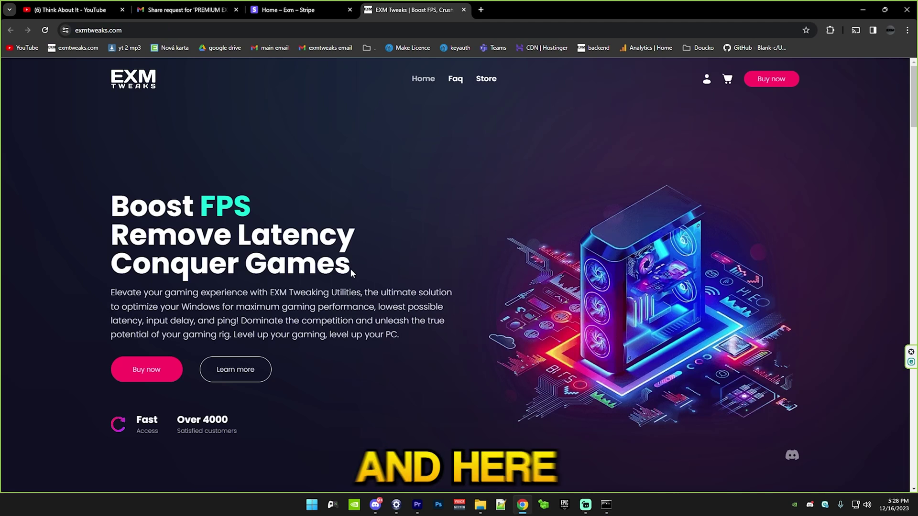
click(154, 367)
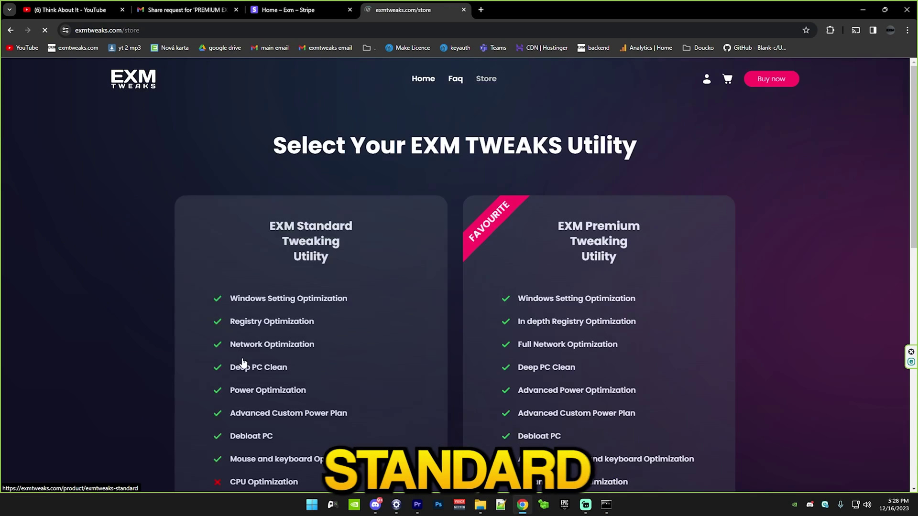
scroll(420, 342, down, 6)
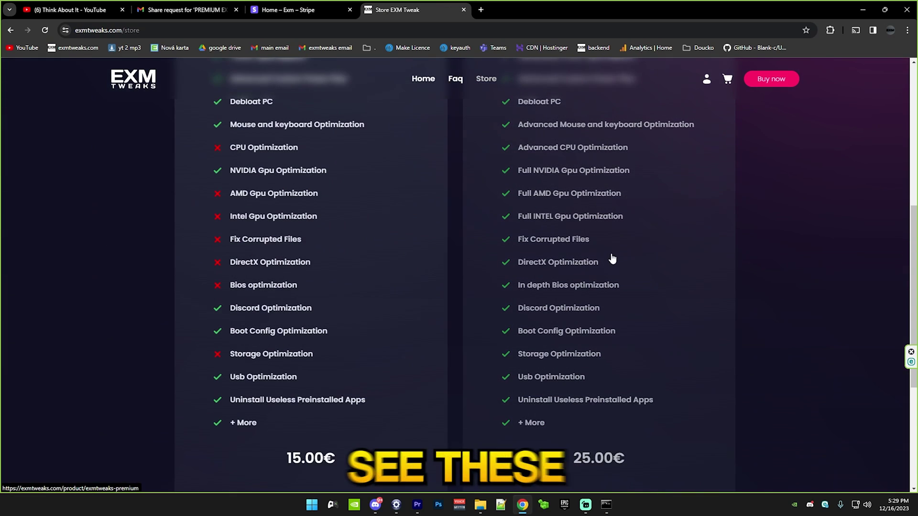
scroll(595, 274, down, 3)
scroll(460, 278, up, 3)
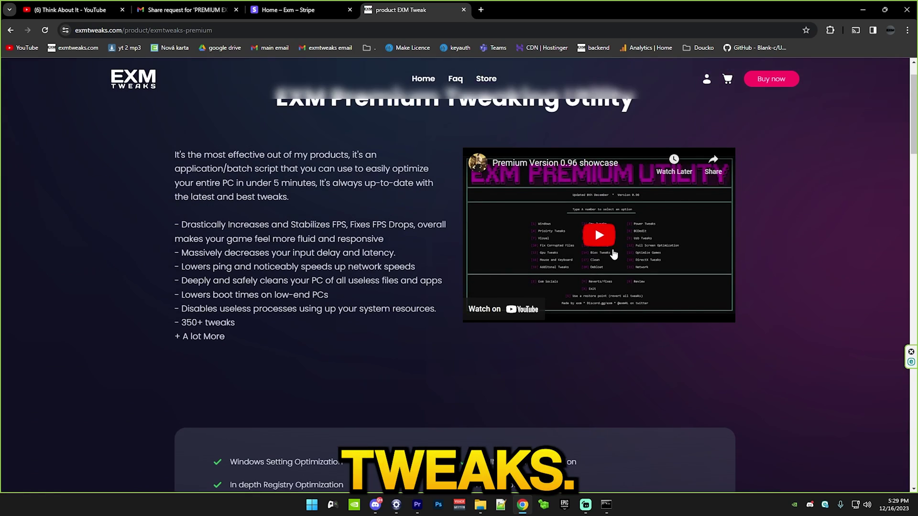
Play the Premium showcase video and load more of its customer reviews
click(574, 234)
scroll(520, 290, down, 15)
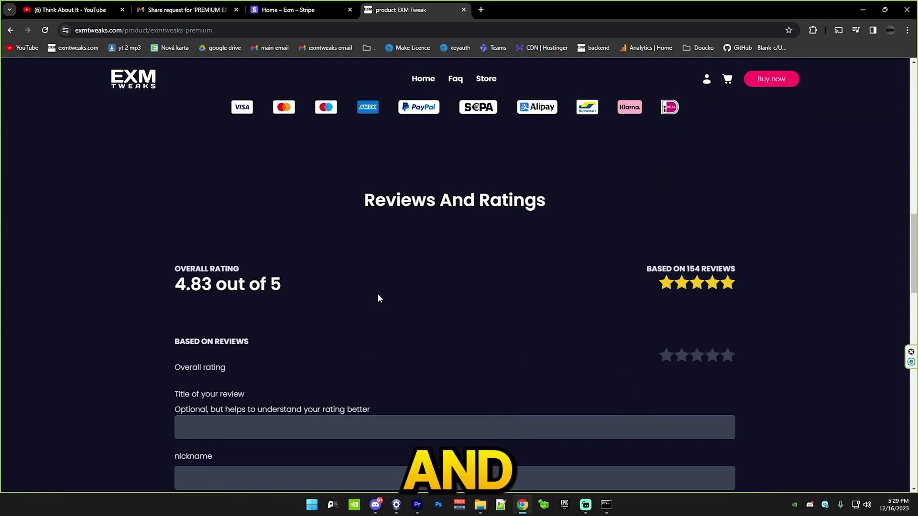
scroll(235, 270, down, 2)
scroll(201, 287, up, 3)
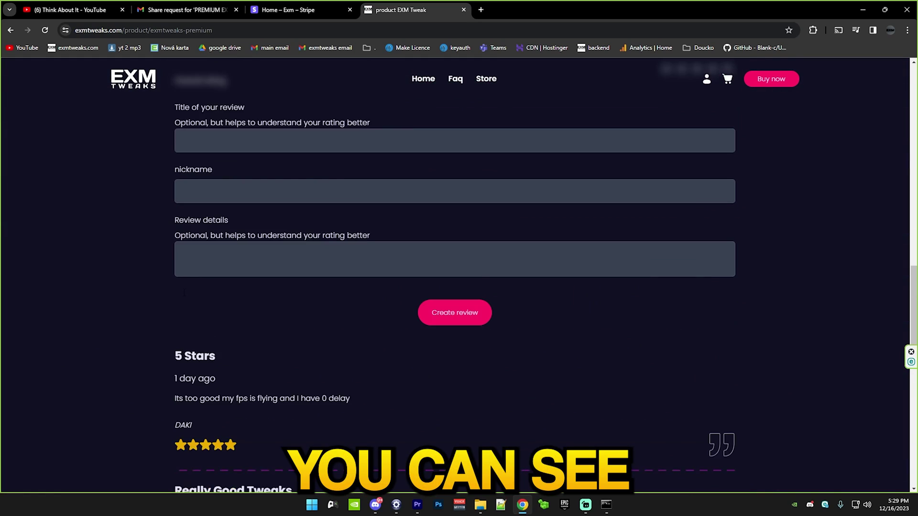
scroll(127, 234, down, 13)
click(430, 274)
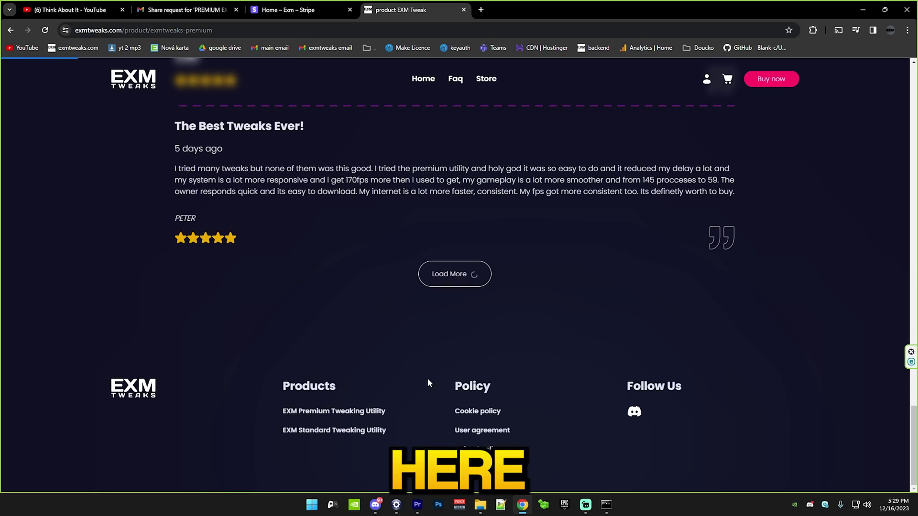
In Discord, open the EXM Tweaks #customer-reviews channel and scroll through the buyer messages
click(375, 504)
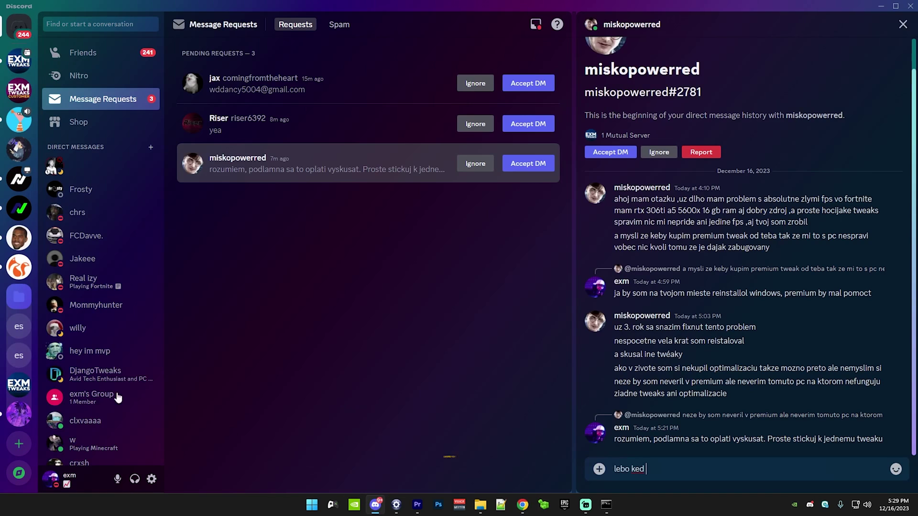
click(18, 54)
scroll(363, 296, down, 5)
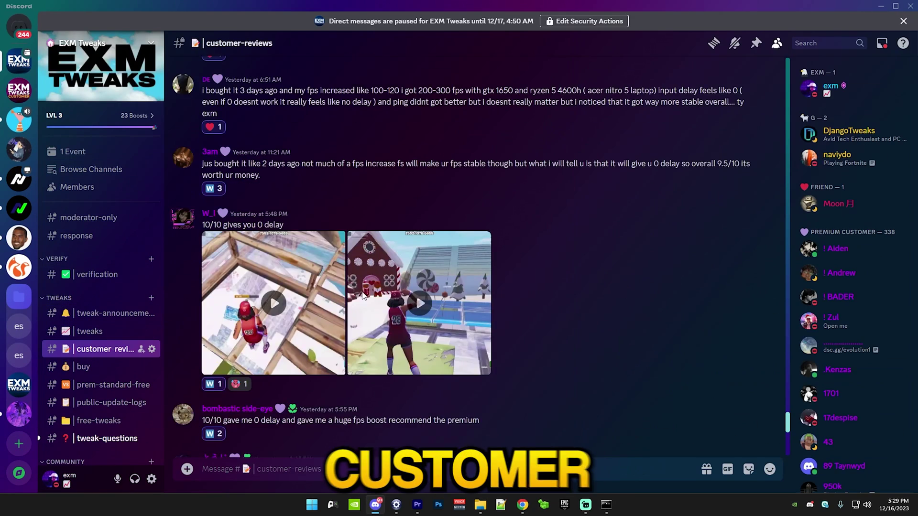
scroll(535, 232, up, 10)
drag(786, 378, 790, 124)
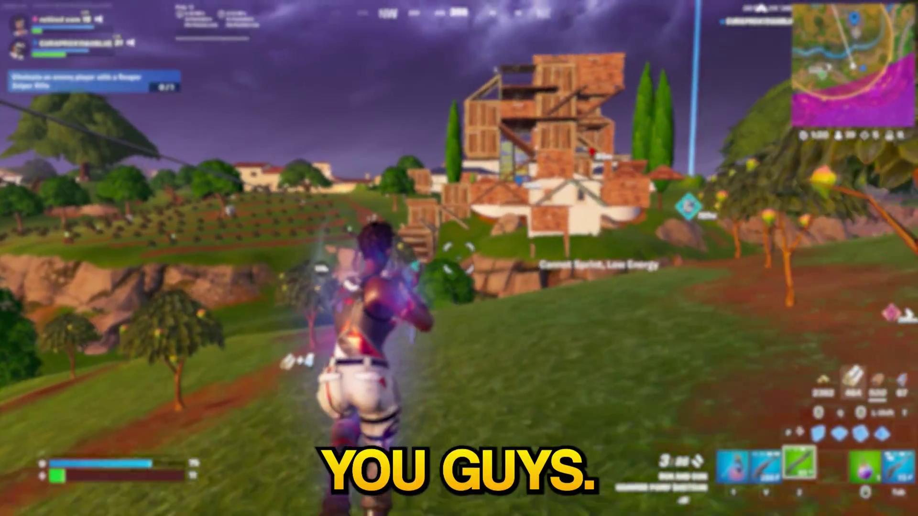